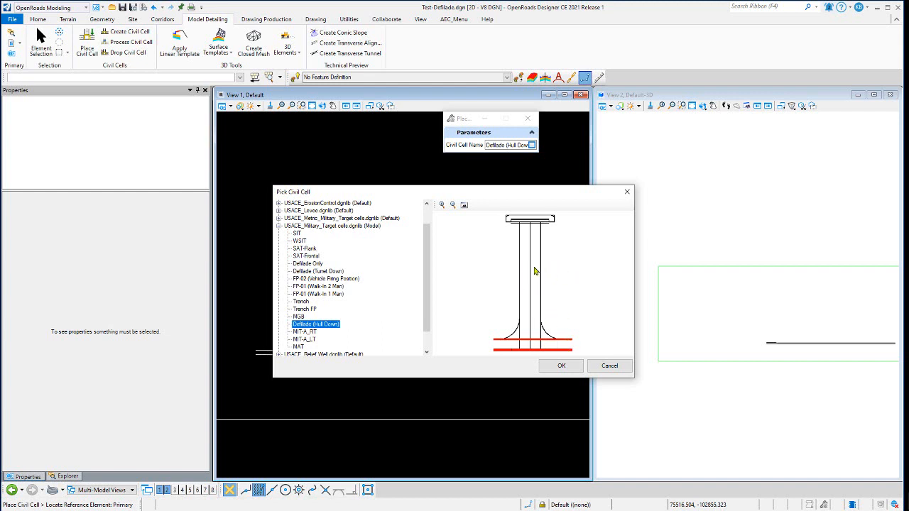
# Place the Defilade (Hull Down) civil cell, referencing the Primary Rd centerline and edge of pavement, on the road's upper side
pyautogui.click(561, 366)
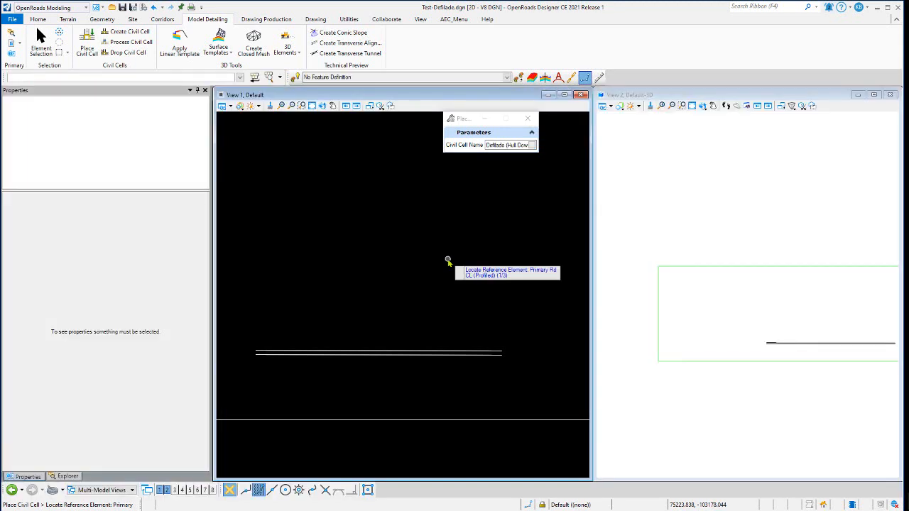
pyautogui.click(390, 353)
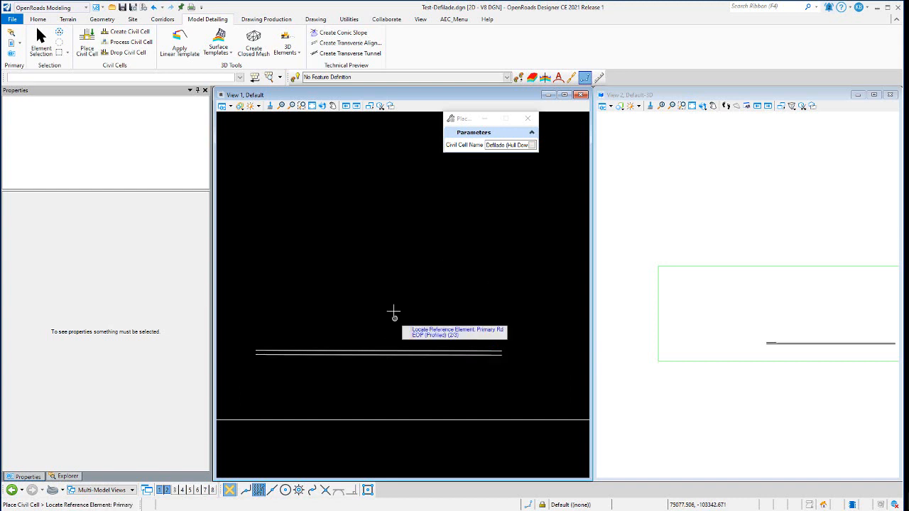
pyautogui.click(396, 349)
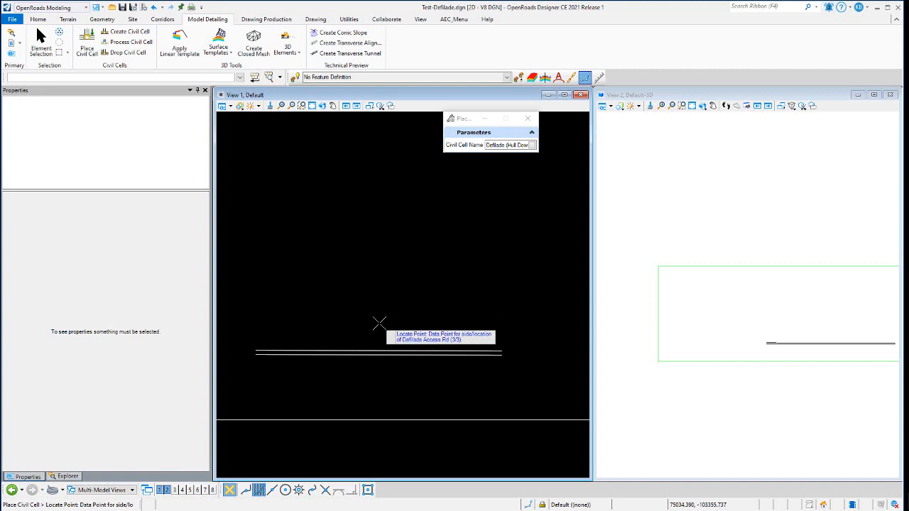
pyautogui.click(380, 324)
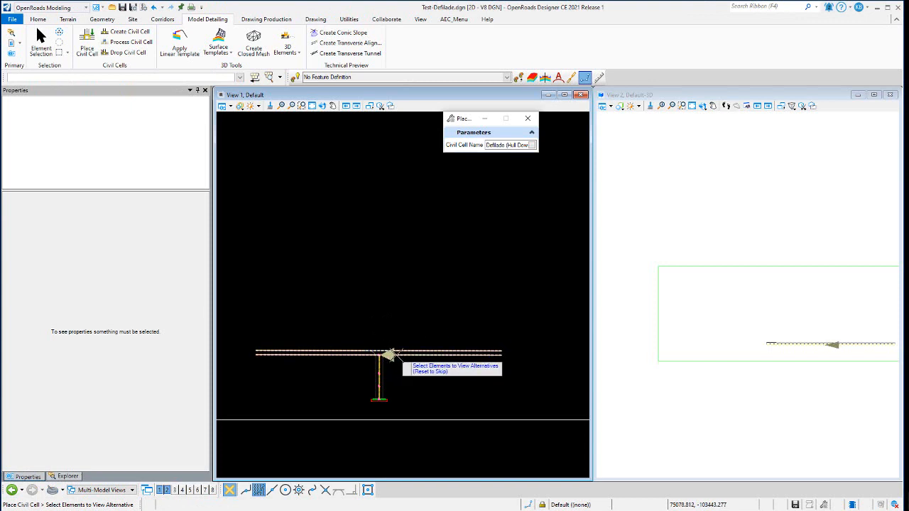
pyautogui.scroll(2, 385, 353)
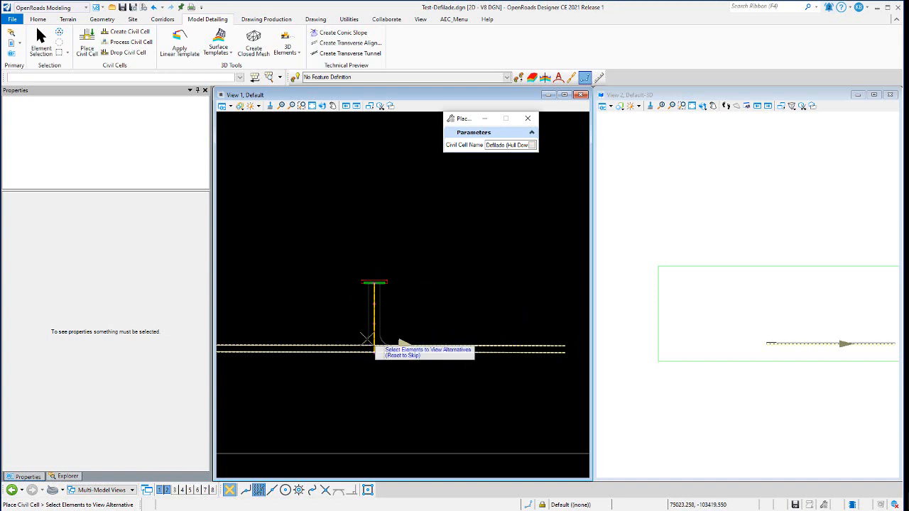
pyautogui.rightClick(414, 286)
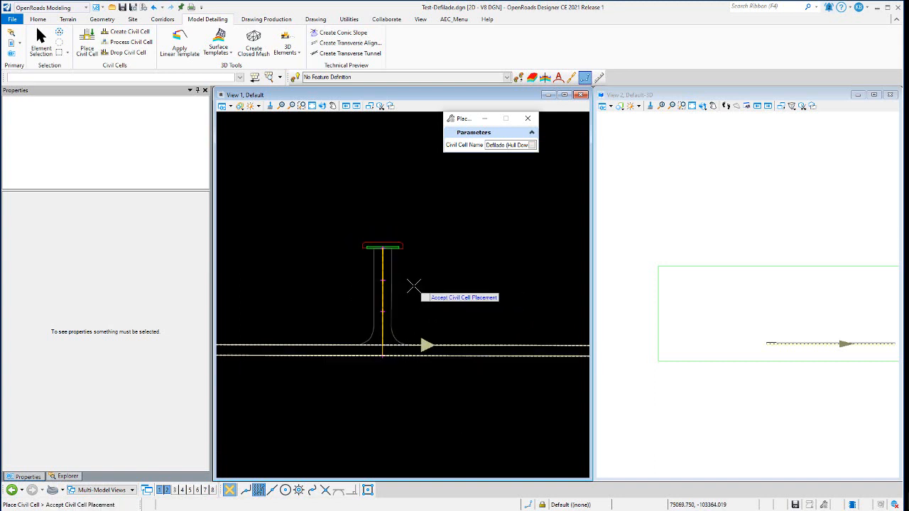
pyautogui.click(414, 286)
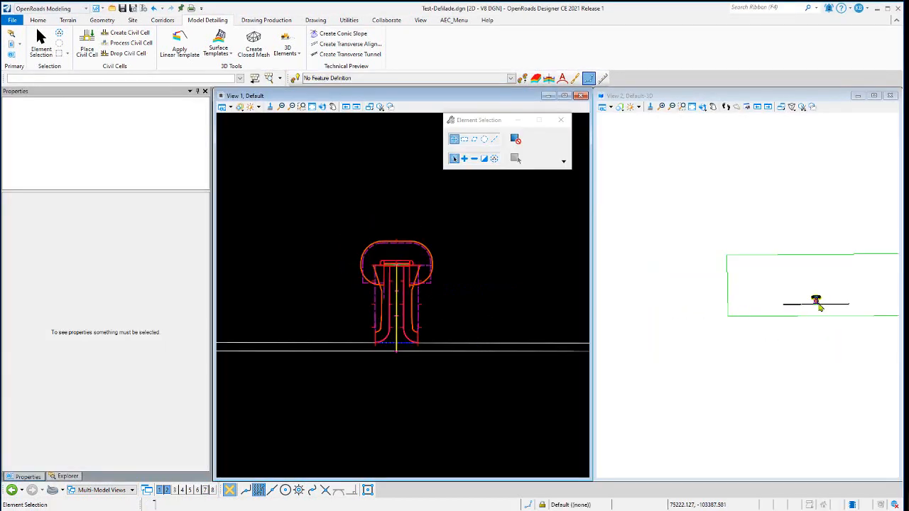
# Select the placed cell's centerline alignment and examine its segment lengths and angle
pyautogui.scroll(5, 820, 305)
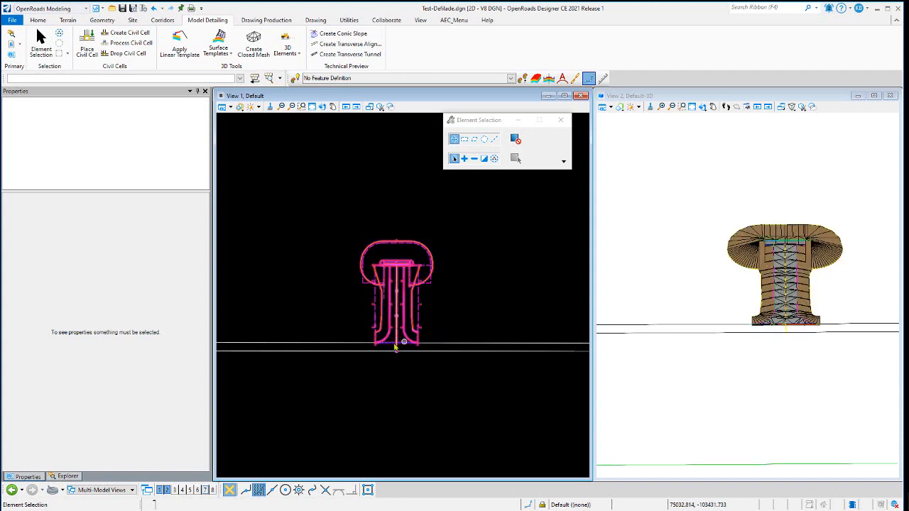
pyautogui.scroll(3, 396, 347)
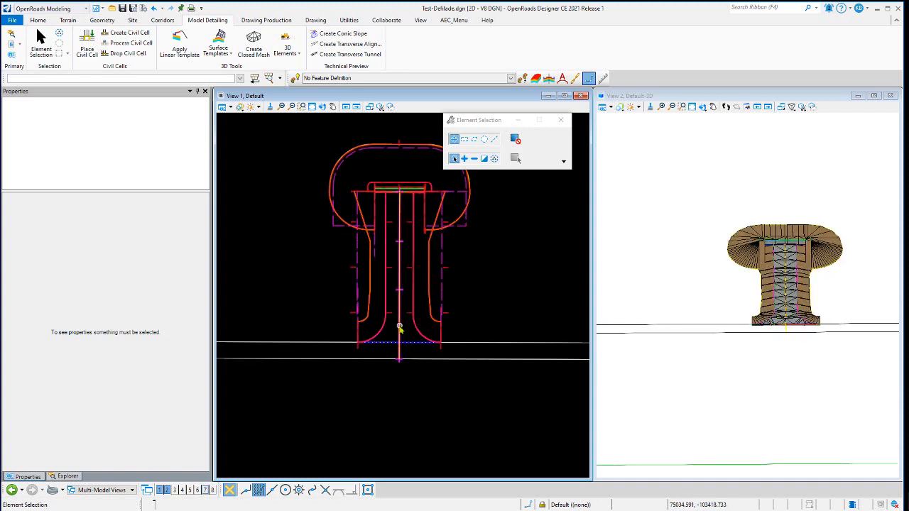
pyautogui.moveTo(400, 328)
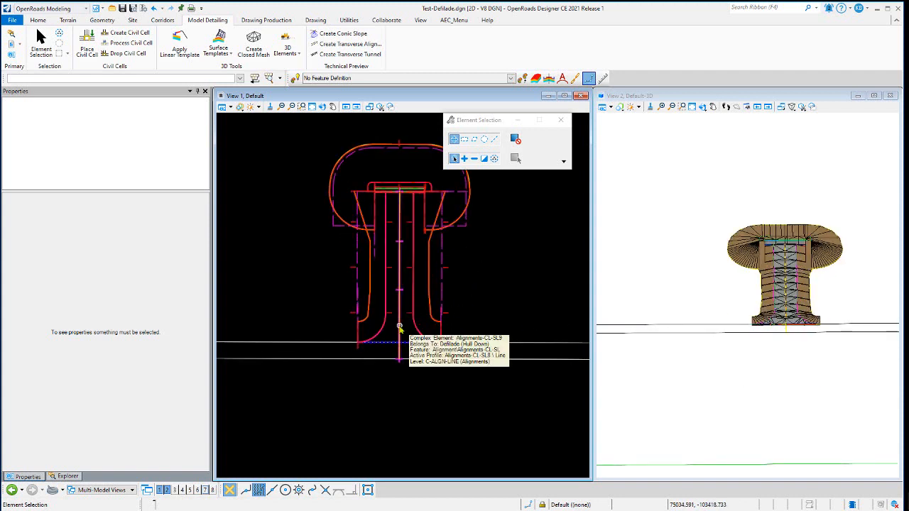
pyautogui.click(400, 328)
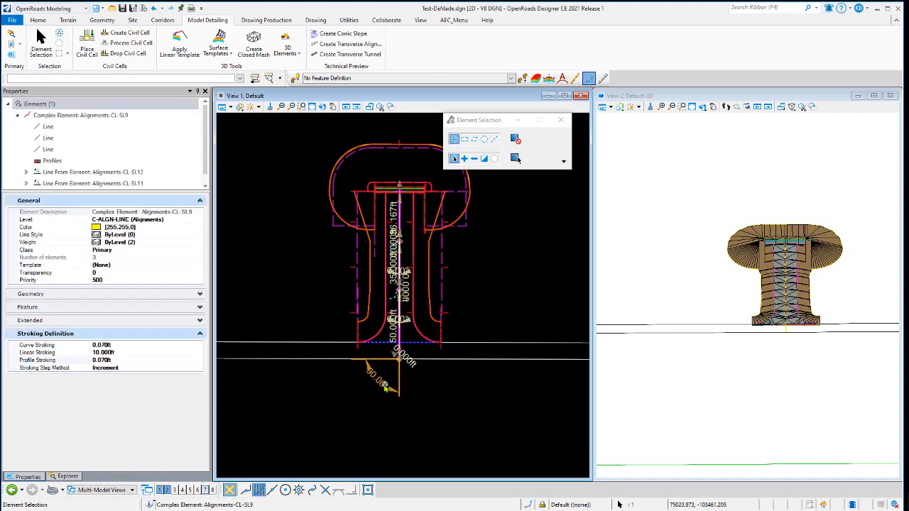
pyautogui.scroll(2, 408, 234)
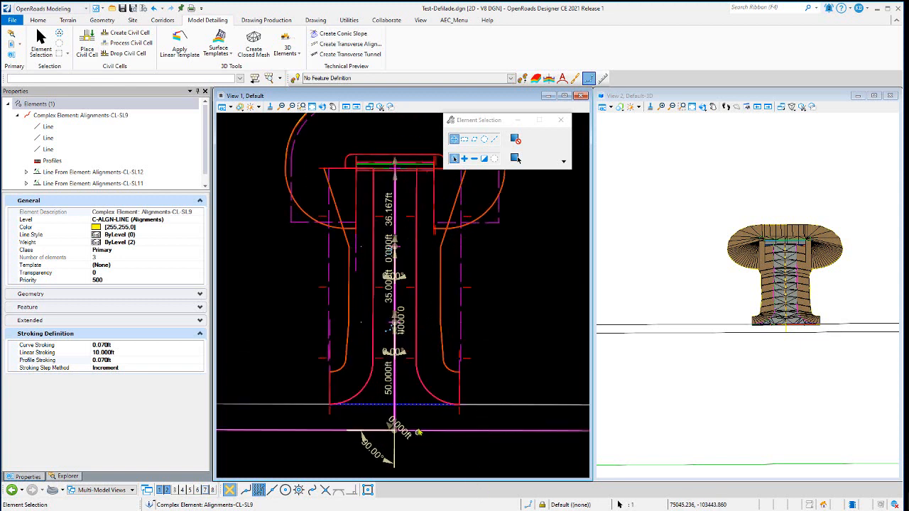
pyautogui.scroll(2, 401, 384)
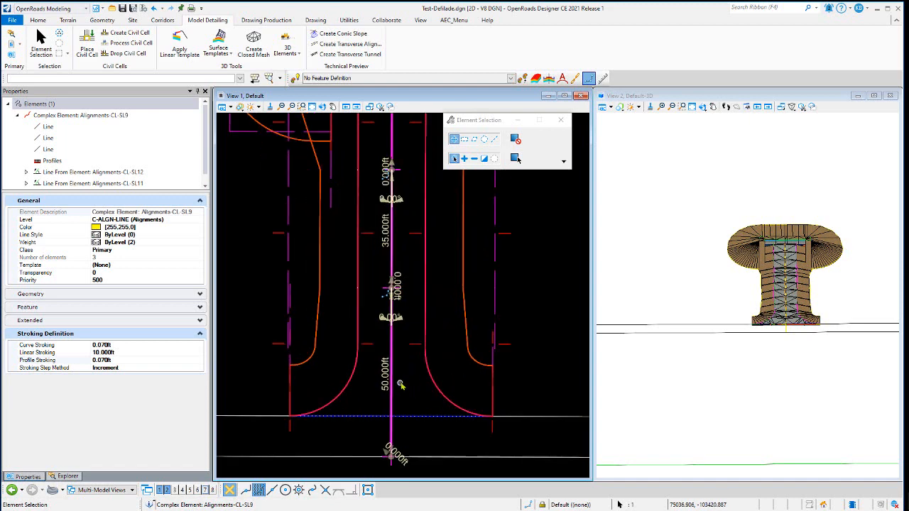
pyautogui.scroll(-1, 410, 332)
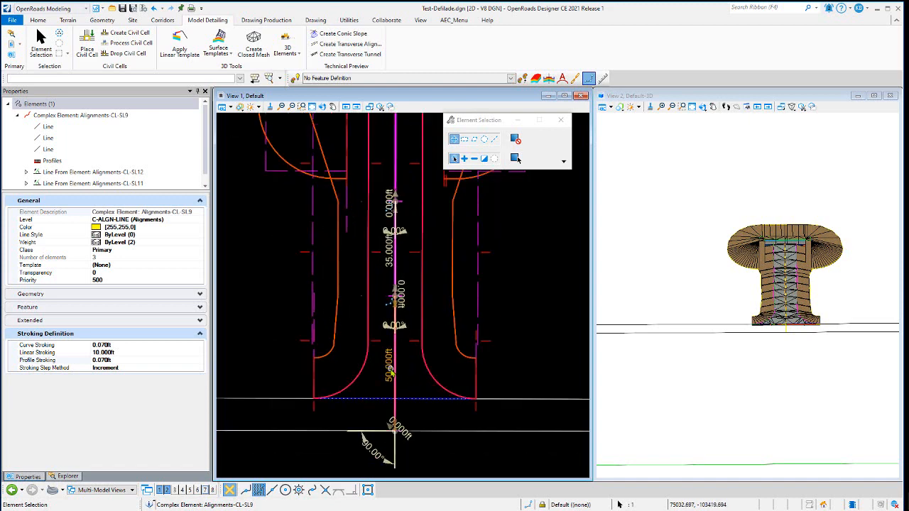
pyautogui.scroll(-1, 380, 340)
pyautogui.scroll(2, 383, 362)
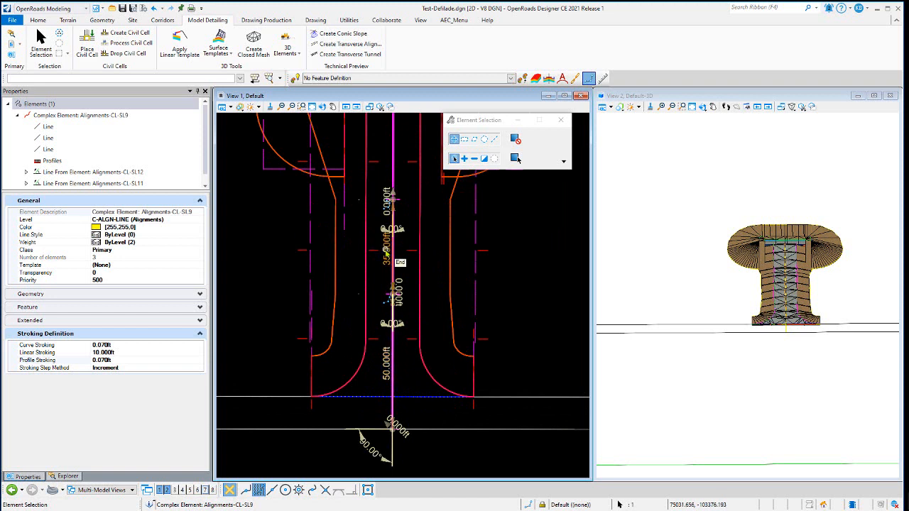
pyautogui.scroll(-1, 382, 299)
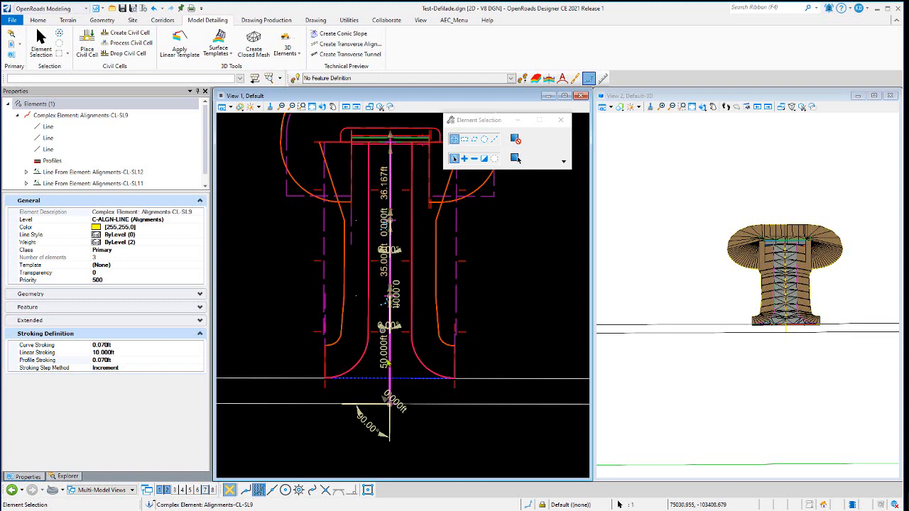
pyautogui.click(386, 358)
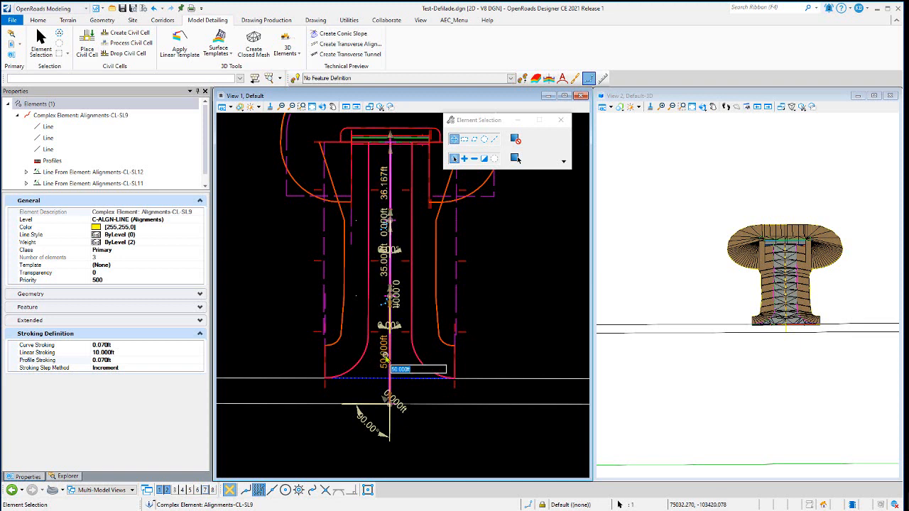
pyautogui.click(522, 255)
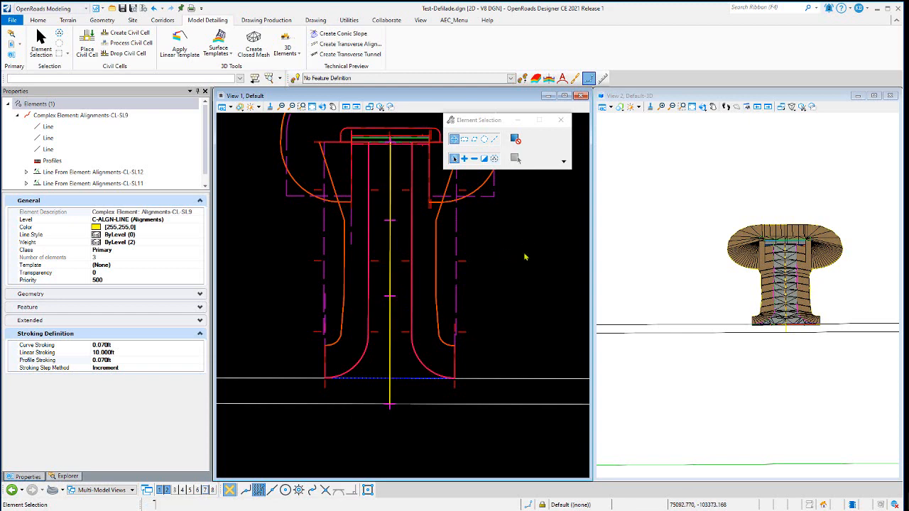
# Open View 7 and display the profile of the cell's centerline alignment
pyautogui.click(206, 490)
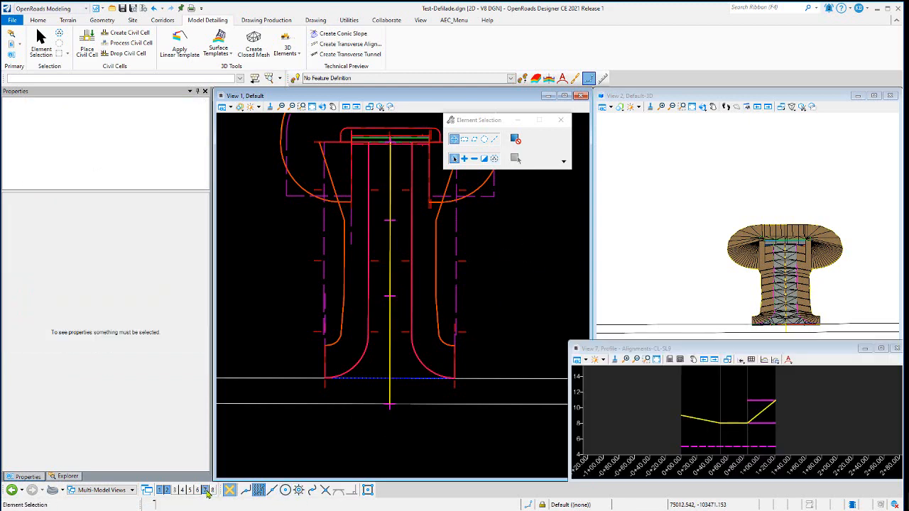
pyautogui.click(394, 285)
pyautogui.click(713, 386)
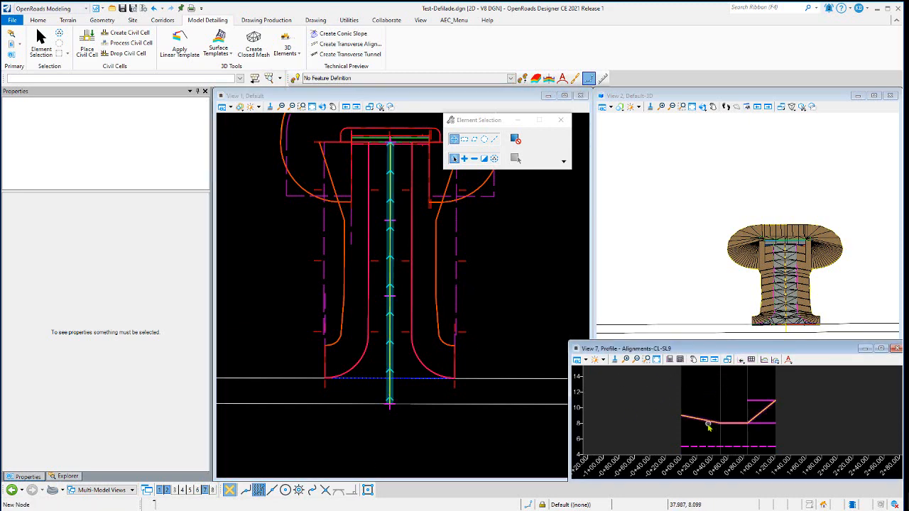
# Select the centerline's active profile and examine its segment lengths and grades
pyautogui.scroll(2, 707, 425)
pyautogui.click(681, 417)
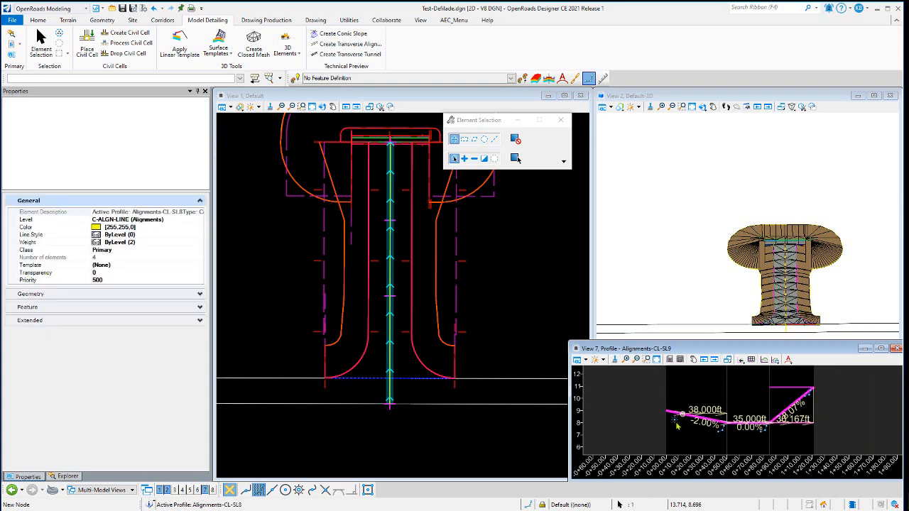
pyautogui.scroll(3, 667, 421)
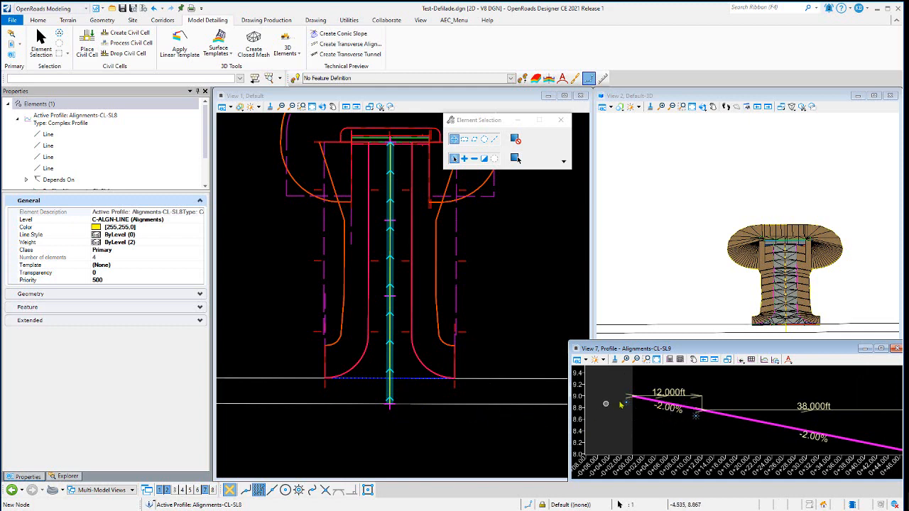
pyautogui.scroll(-3, 625, 410)
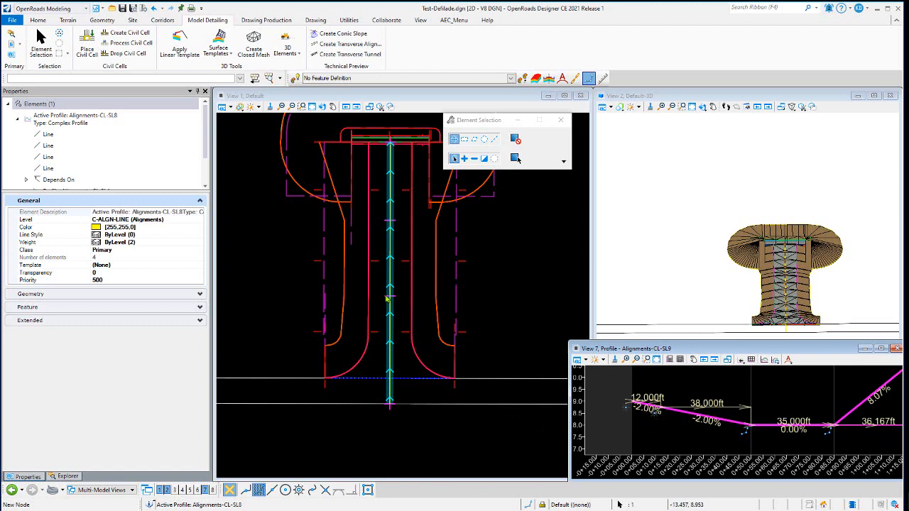
pyautogui.scroll(-1, 754, 442)
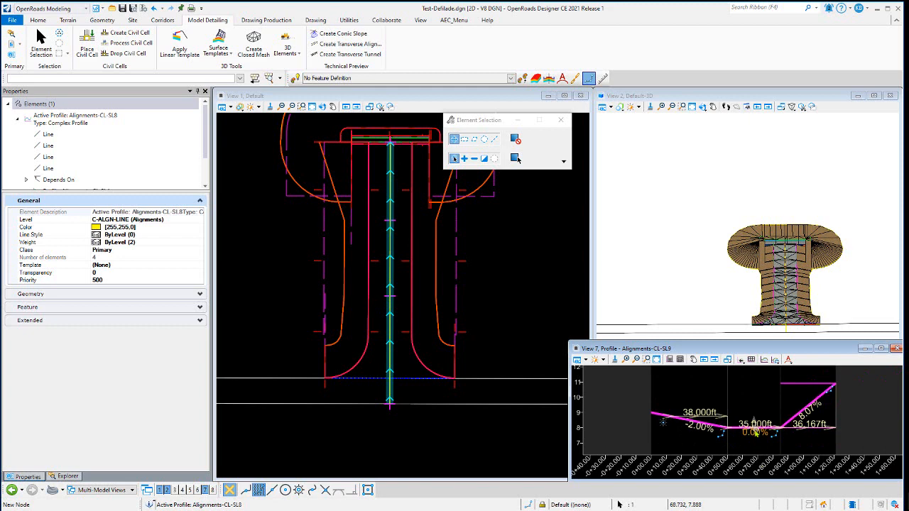
pyautogui.scroll(2, 754, 438)
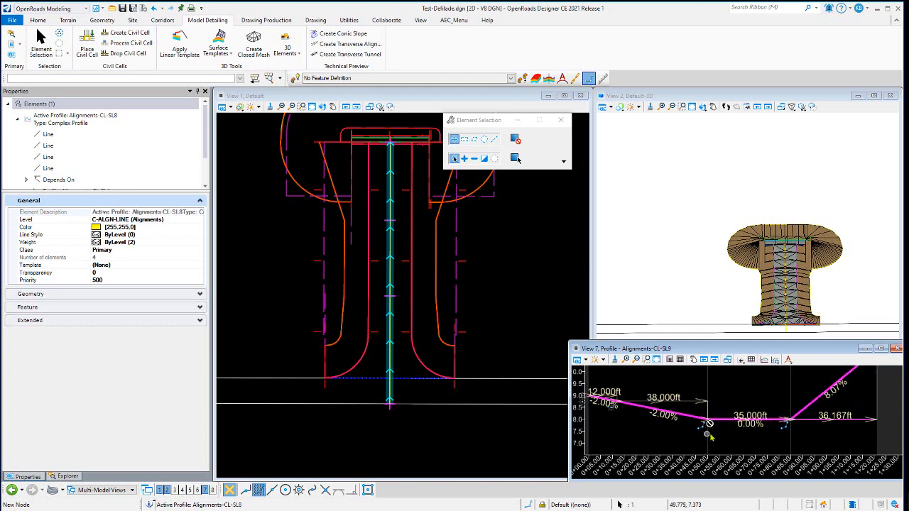
pyautogui.scroll(-2, 739, 431)
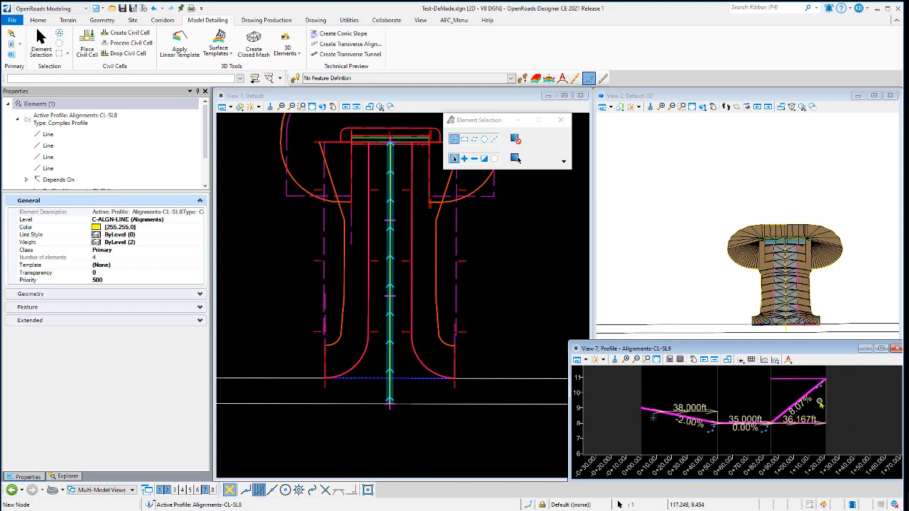
pyautogui.scroll(2, 809, 401)
pyautogui.scroll(-2, 795, 417)
# Select and inspect the civil cell's offset profile and line-between-points profile, then clear the selection
pyautogui.click(789, 389)
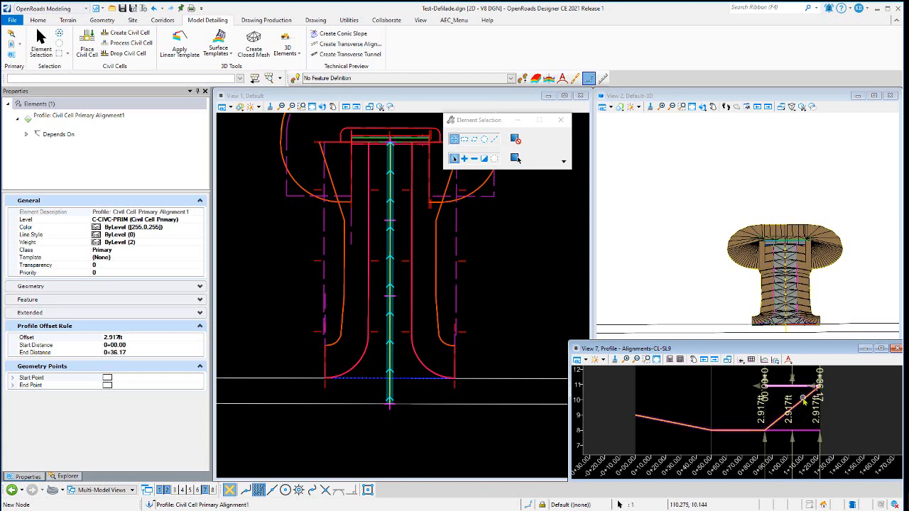
pyautogui.click(803, 402)
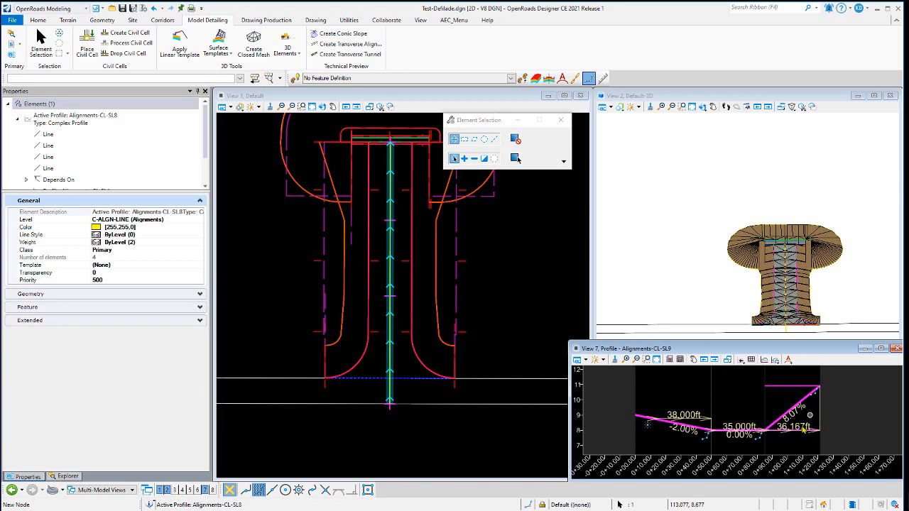
pyautogui.click(795, 436)
pyautogui.click(795, 431)
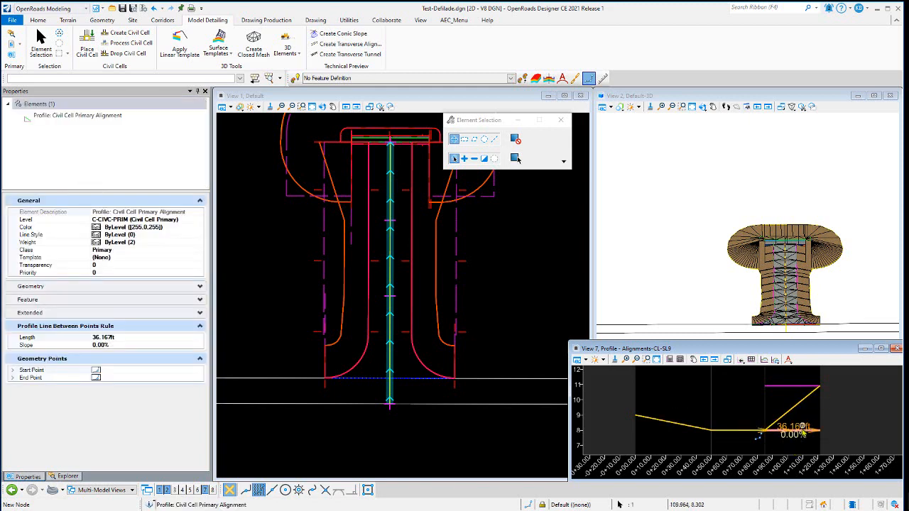
pyautogui.click(790, 388)
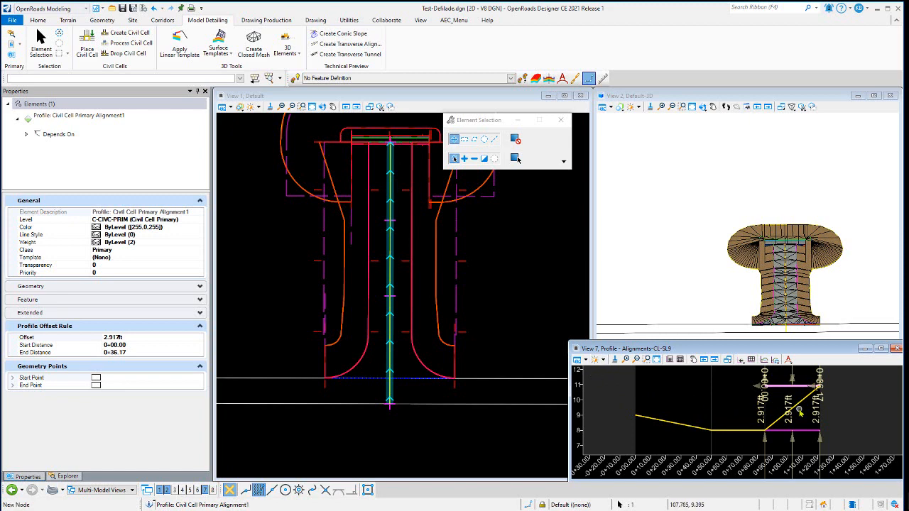
pyautogui.scroll(4, 784, 242)
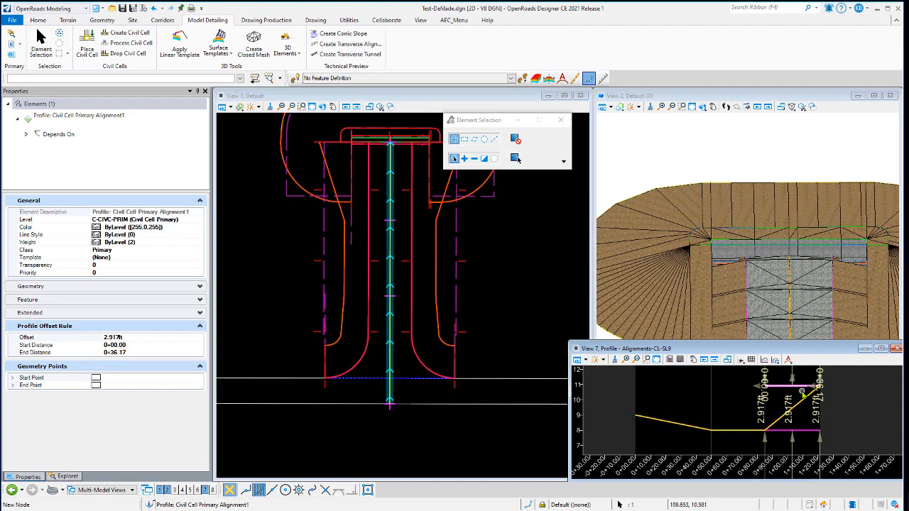
pyautogui.scroll(5, 789, 263)
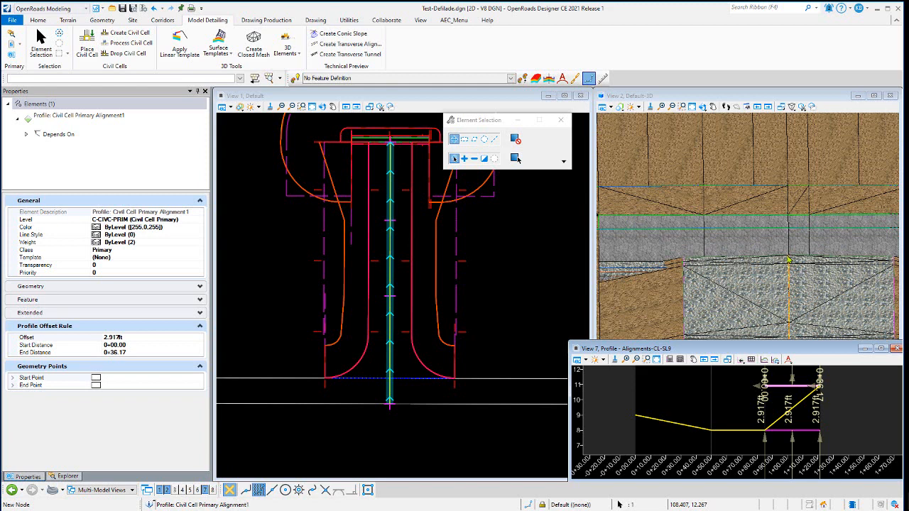
pyautogui.click(517, 157)
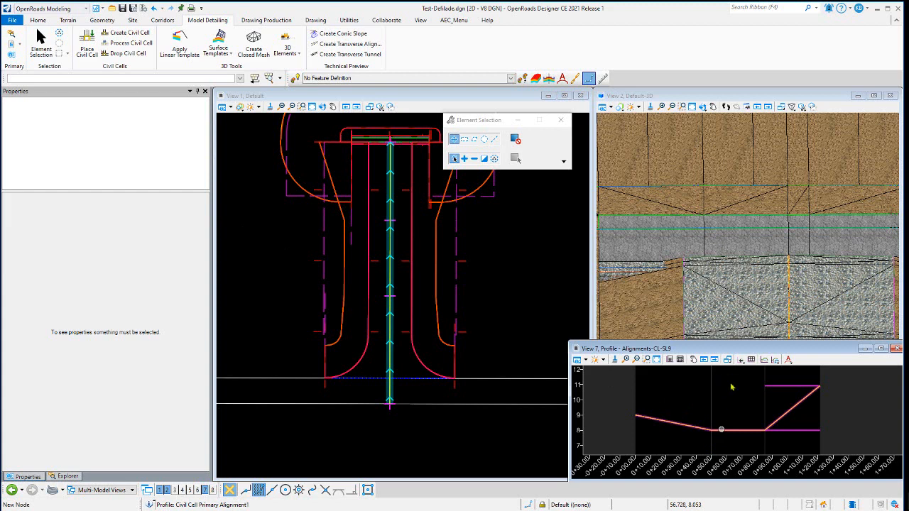
# Select the centerline's active profile and review its vertical geometry in the Profile Table Editor, then close the editor
pyautogui.click(161, 22)
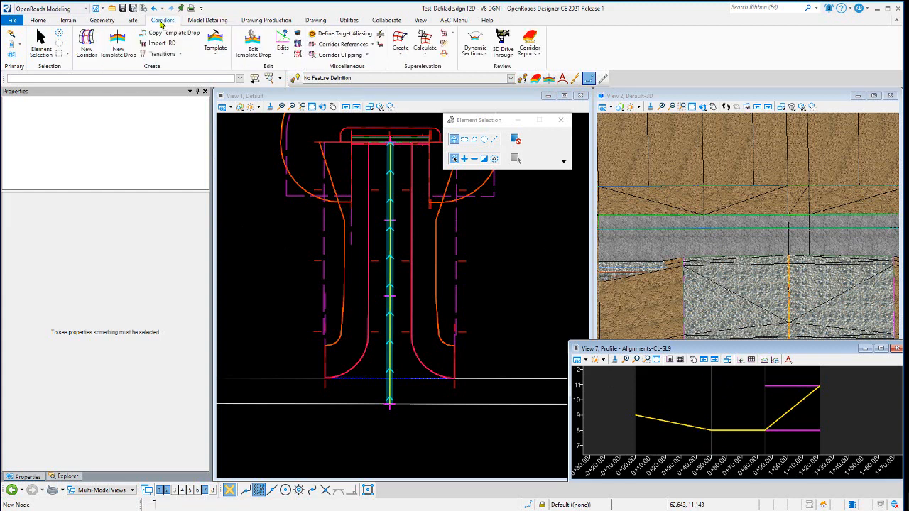
pyautogui.click(736, 430)
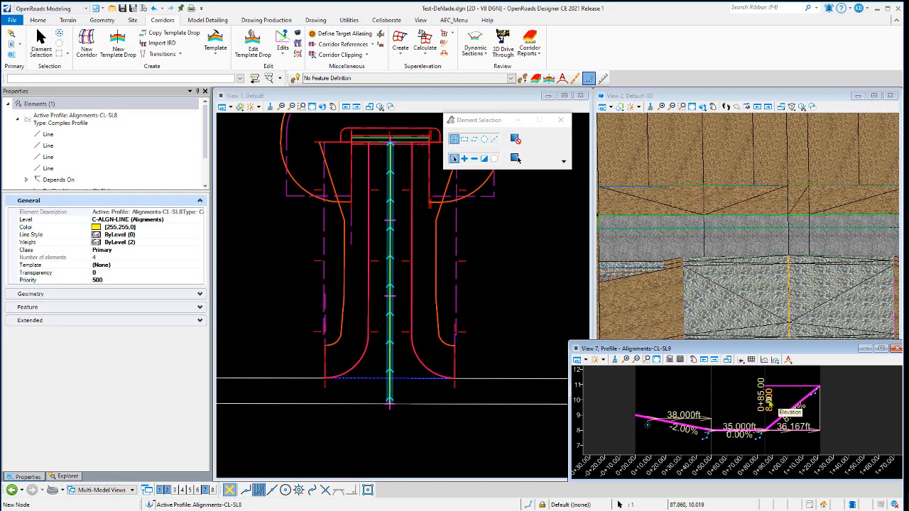
pyautogui.click(707, 384)
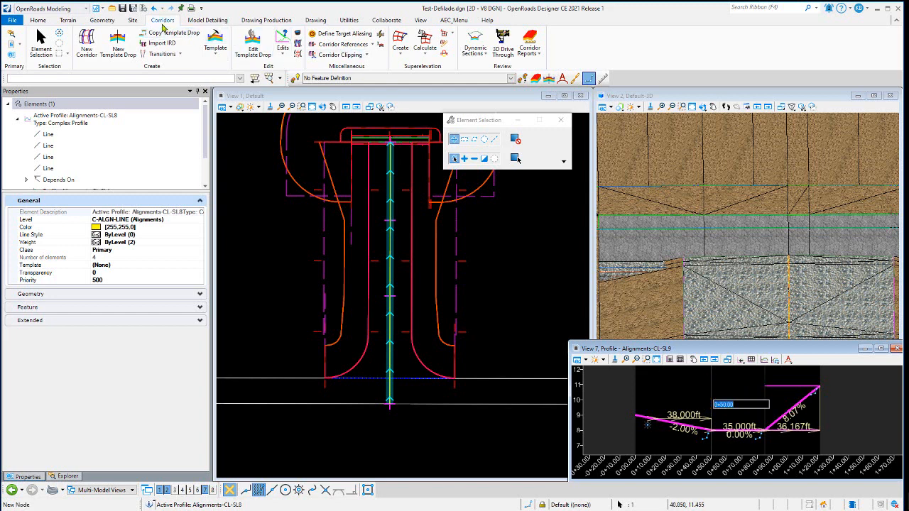
pyautogui.click(102, 26)
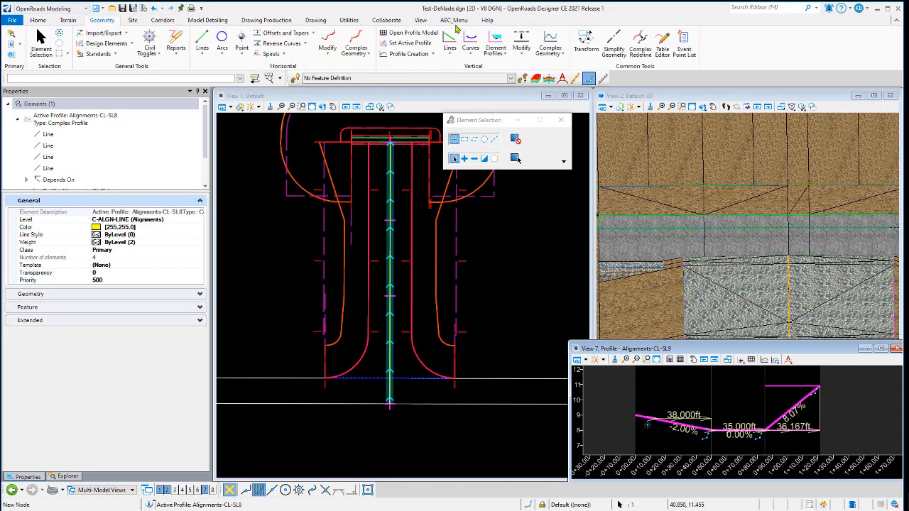
pyautogui.click(663, 44)
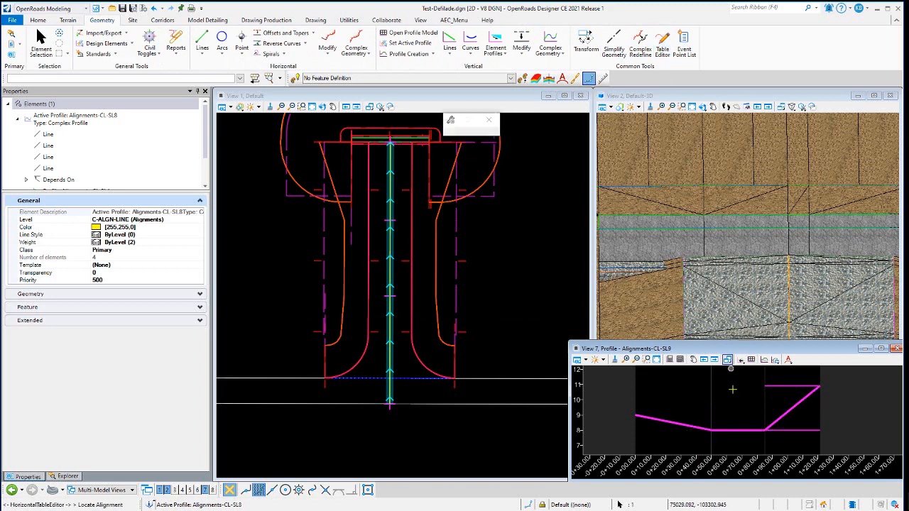
pyautogui.click(732, 429)
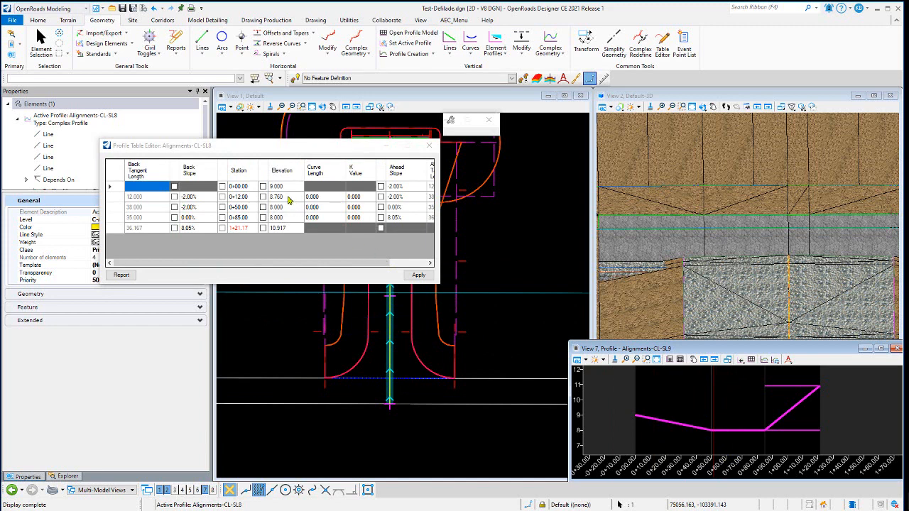
pyautogui.click(429, 147)
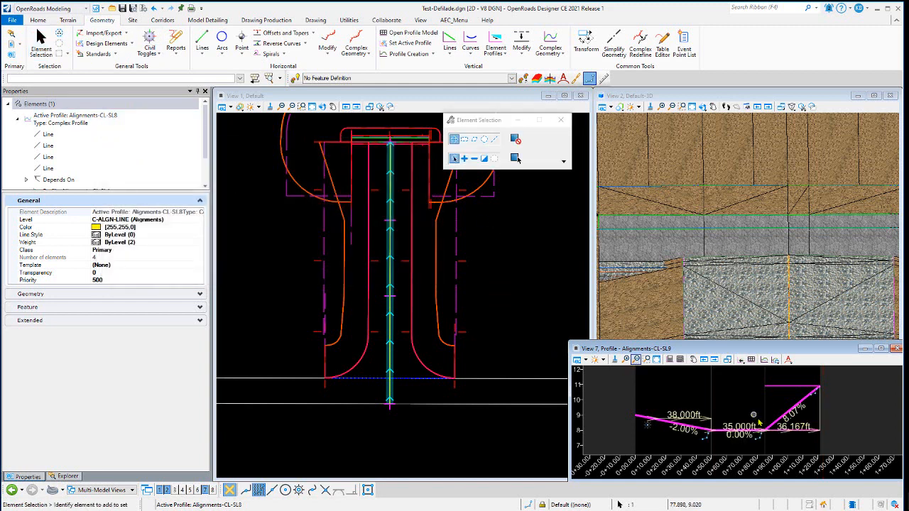
# Select the civil cell's offset profile in the profile view, inspect its offset rule, then clear the selection
pyautogui.click(739, 401)
pyautogui.click(791, 388)
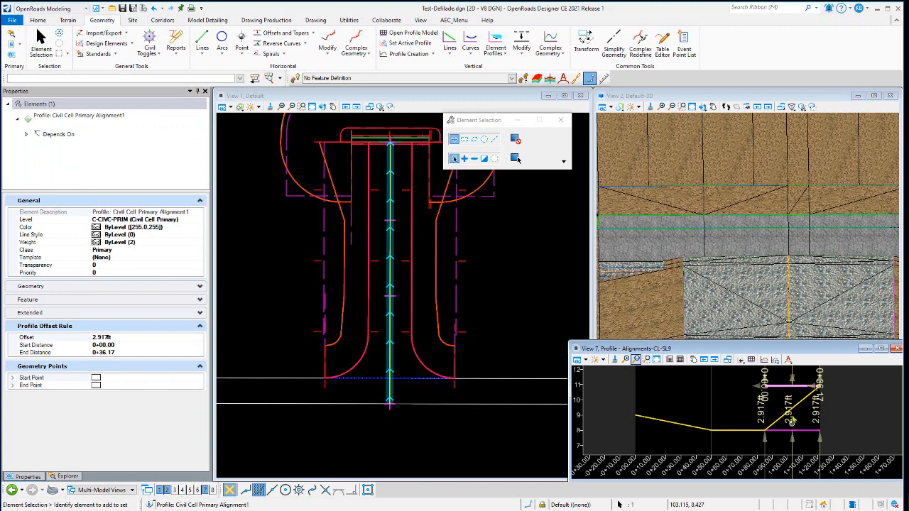
pyautogui.click(790, 418)
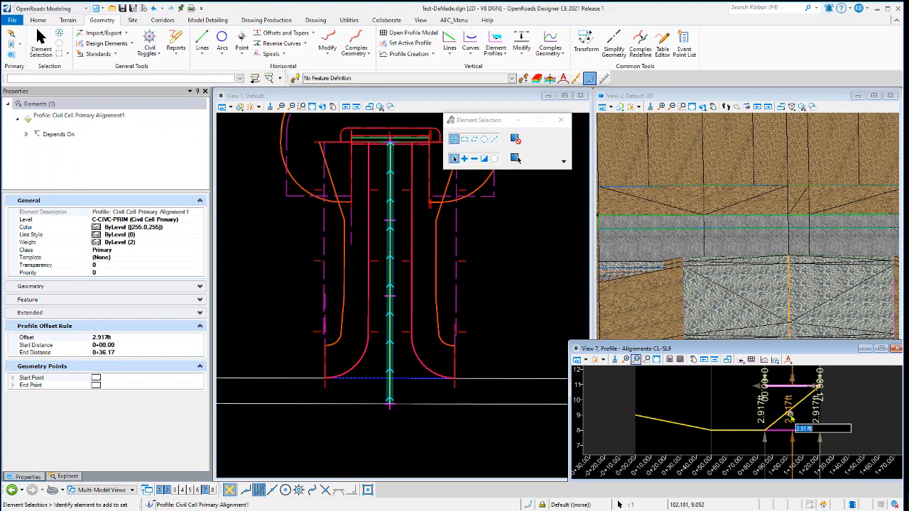
pyautogui.click(516, 157)
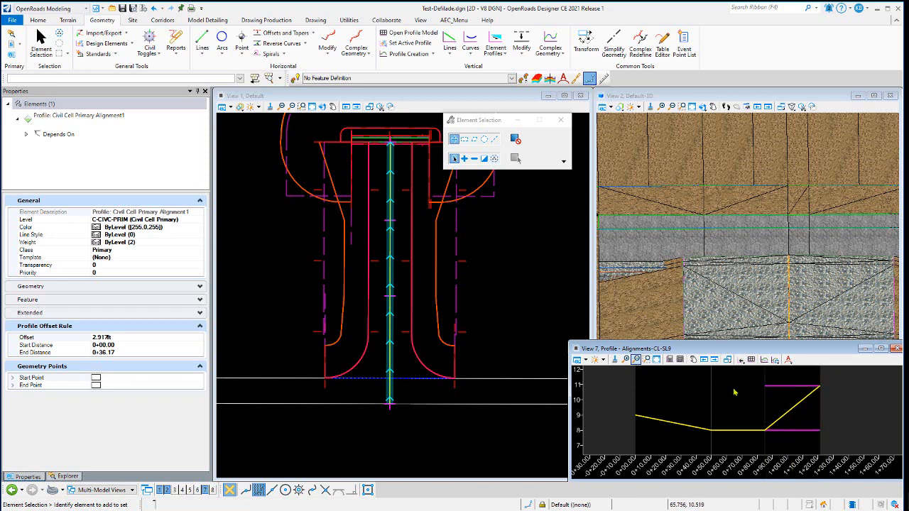
pyautogui.click(520, 270)
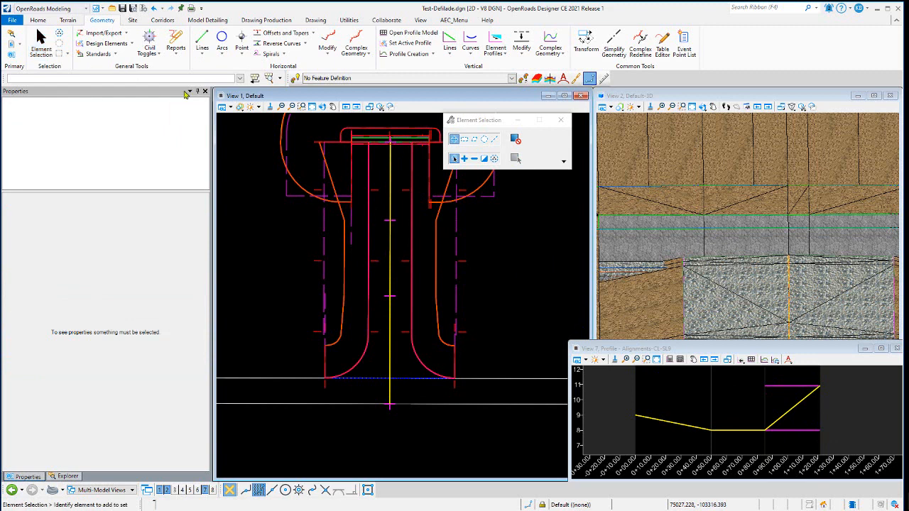
# Turn off constructions display in View 1 and zoom into the headwall end of the civil cell
pyautogui.click(235, 108)
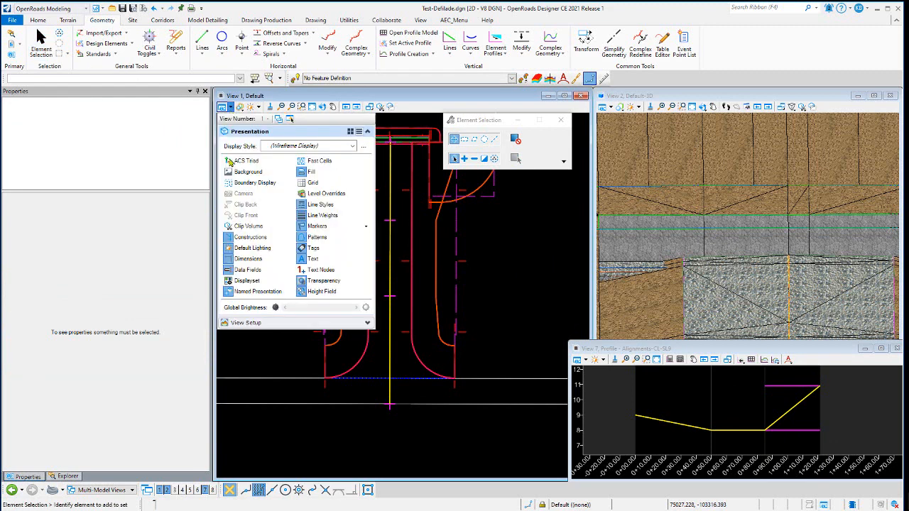
pyautogui.click(248, 237)
pyautogui.click(471, 260)
pyautogui.scroll(3, 383, 118)
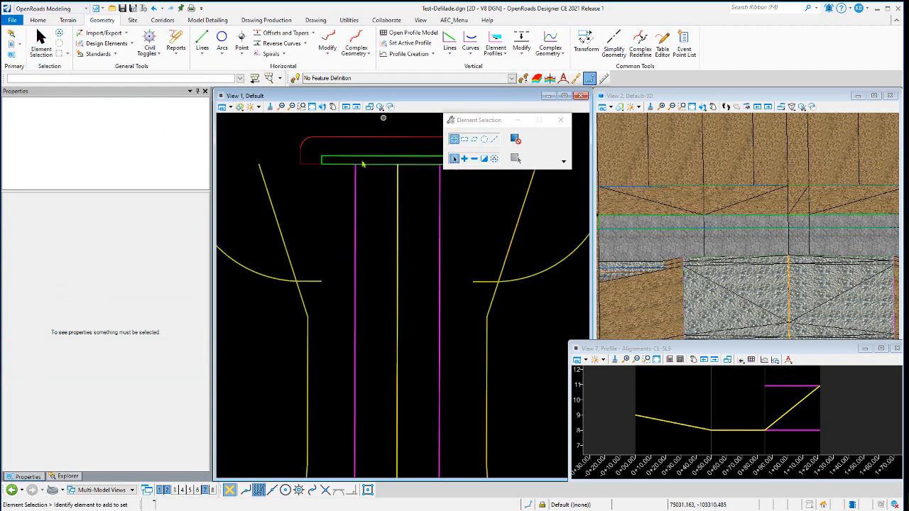
pyautogui.scroll(-2, 301, 245)
pyautogui.scroll(2, 381, 169)
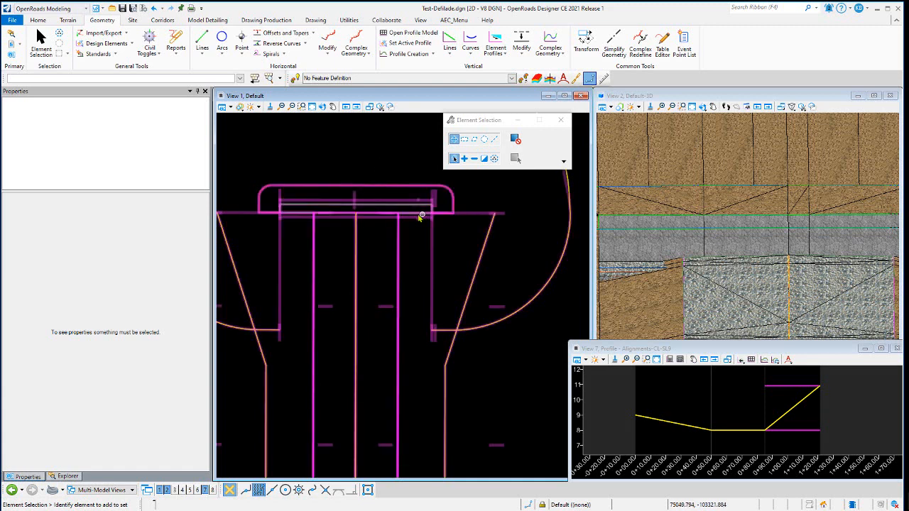
pyautogui.scroll(2, 365, 210)
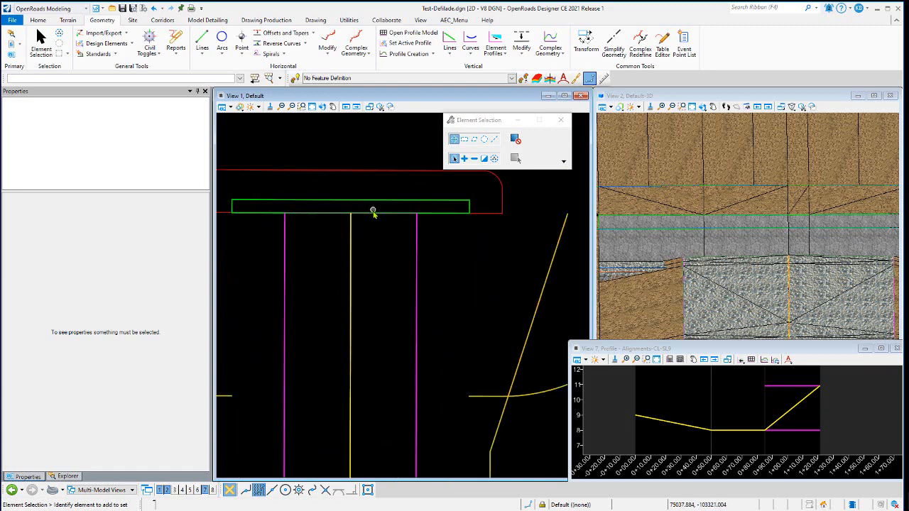
# Select the headwall's wall line and the centerline offset profile to compare their profile offset rules
pyautogui.click(431, 214)
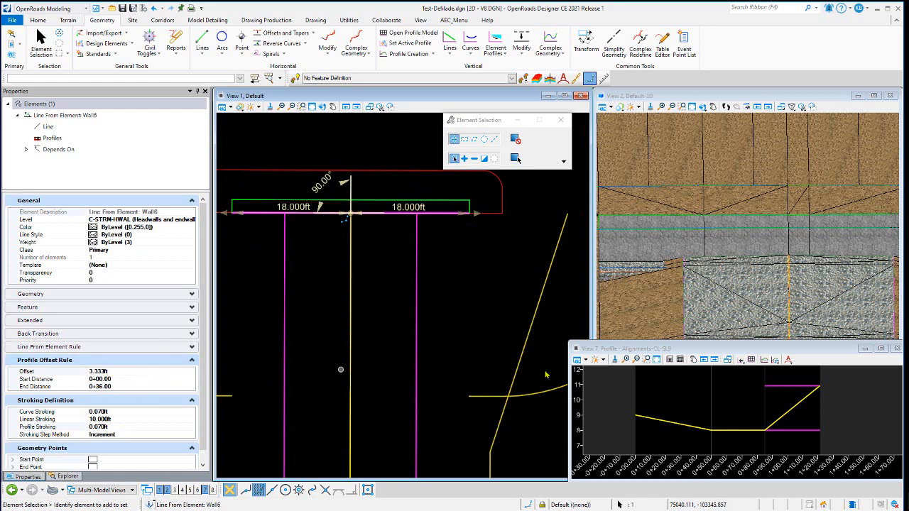
pyautogui.click(793, 395)
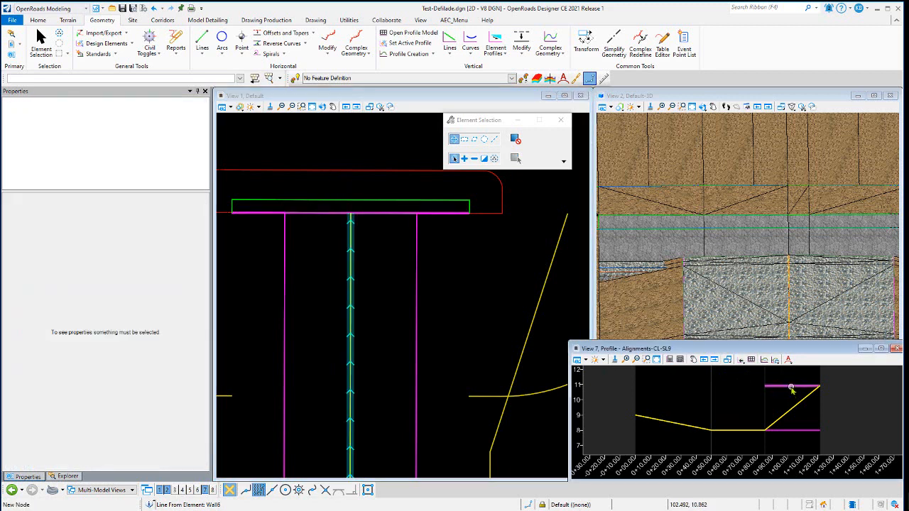
pyautogui.click(792, 387)
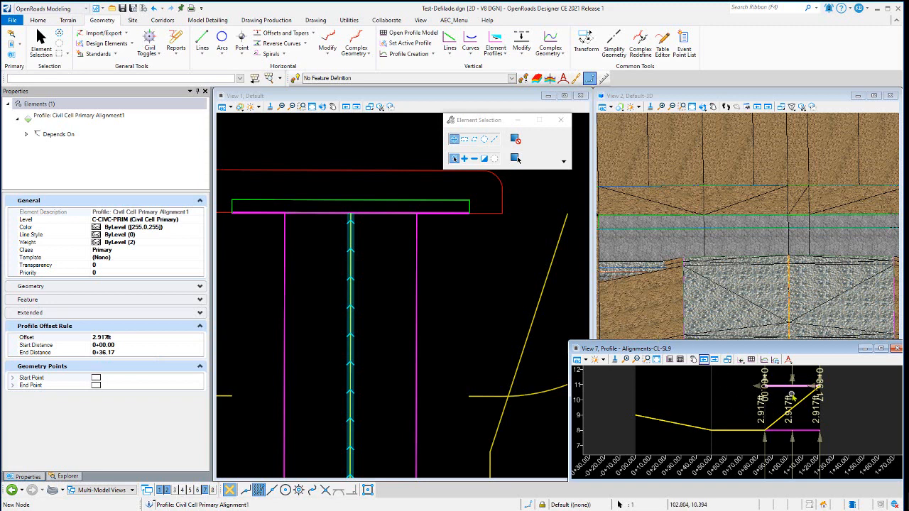
pyautogui.click(433, 222)
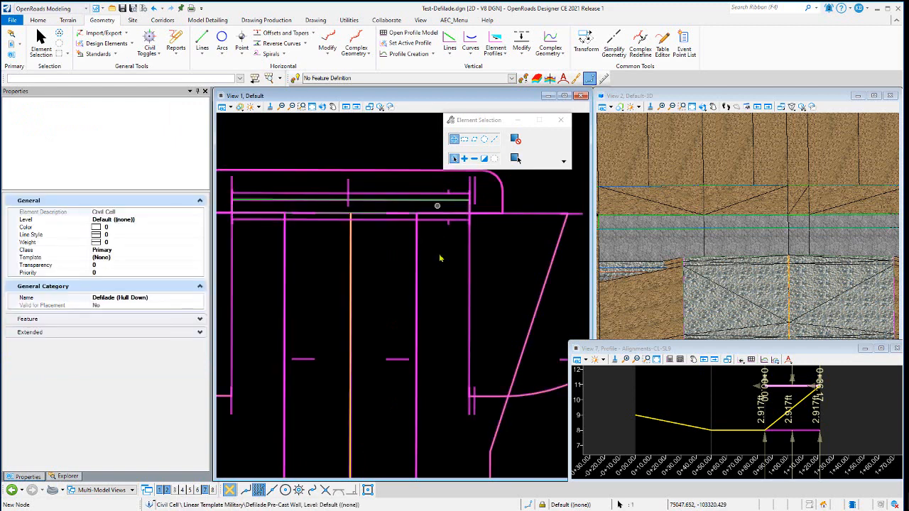
pyautogui.click(439, 256)
pyautogui.click(435, 213)
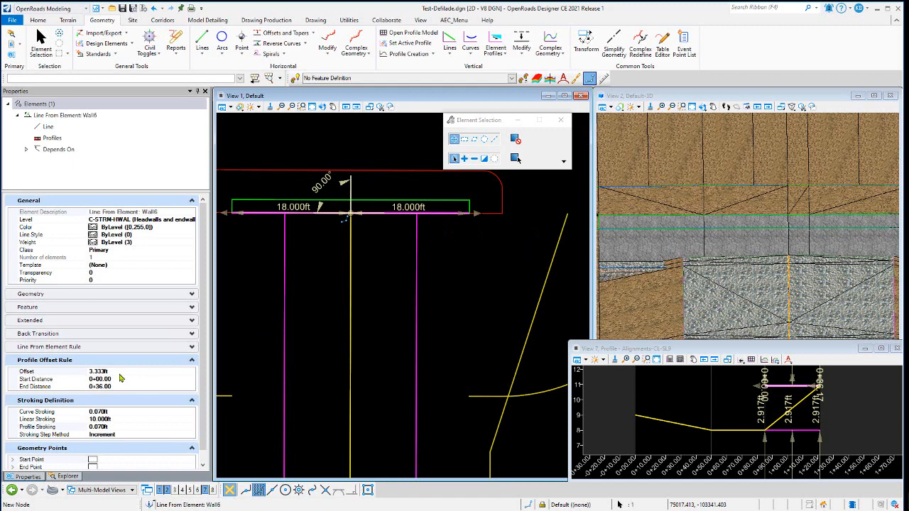
pyautogui.click(439, 214)
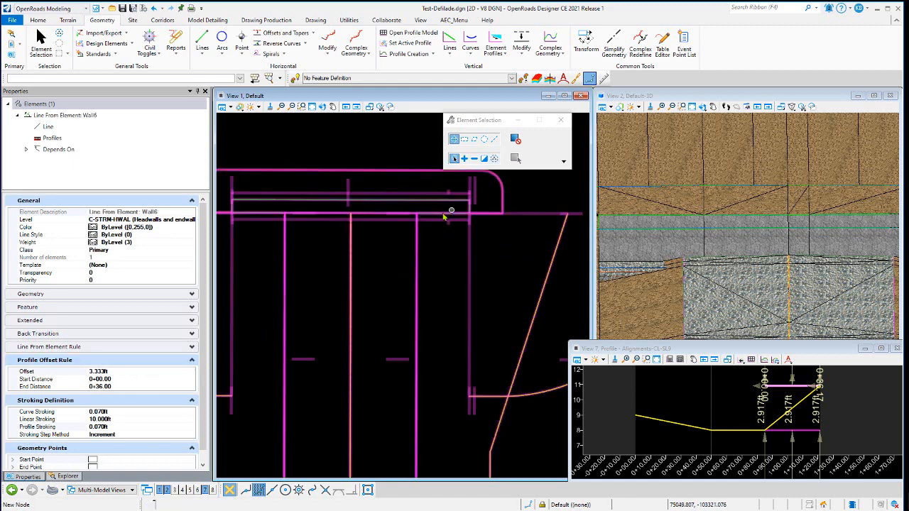
pyautogui.click(439, 215)
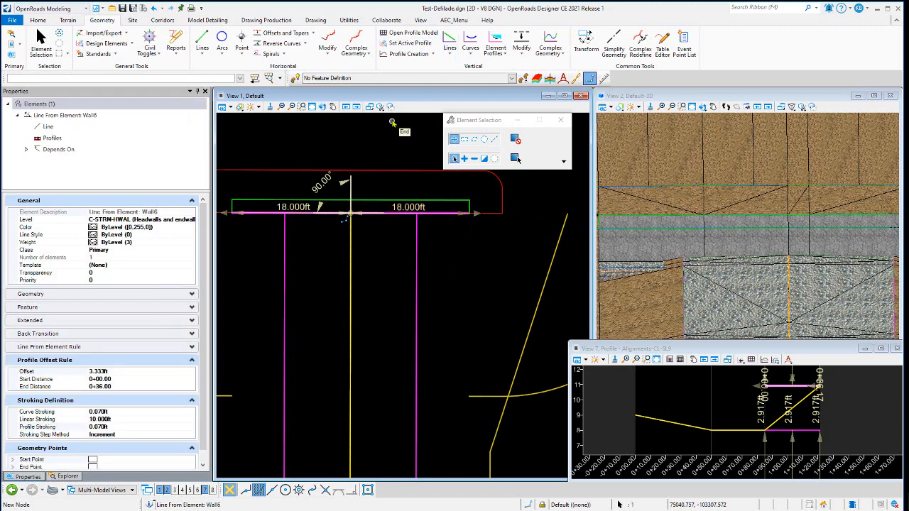
# Open the profile model of the headwall's wall line in View 7
pyautogui.click(409, 32)
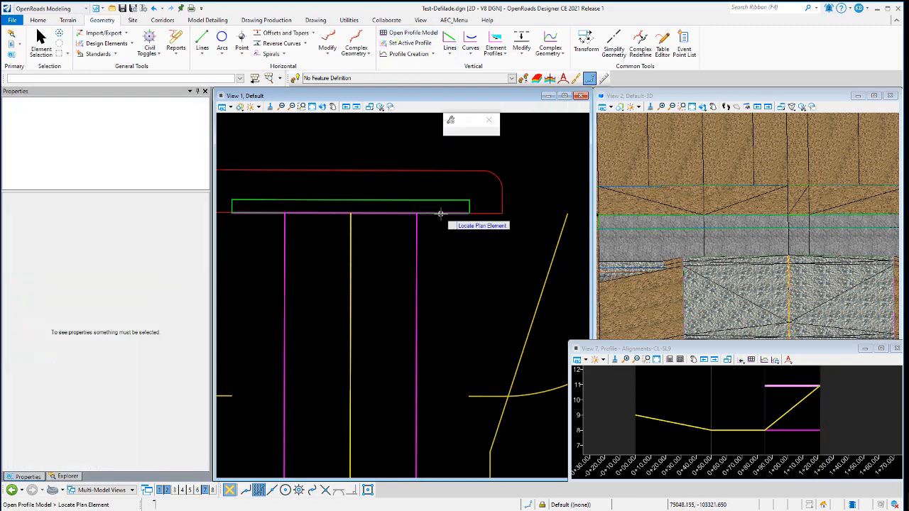
pyautogui.click(439, 214)
pyautogui.click(712, 409)
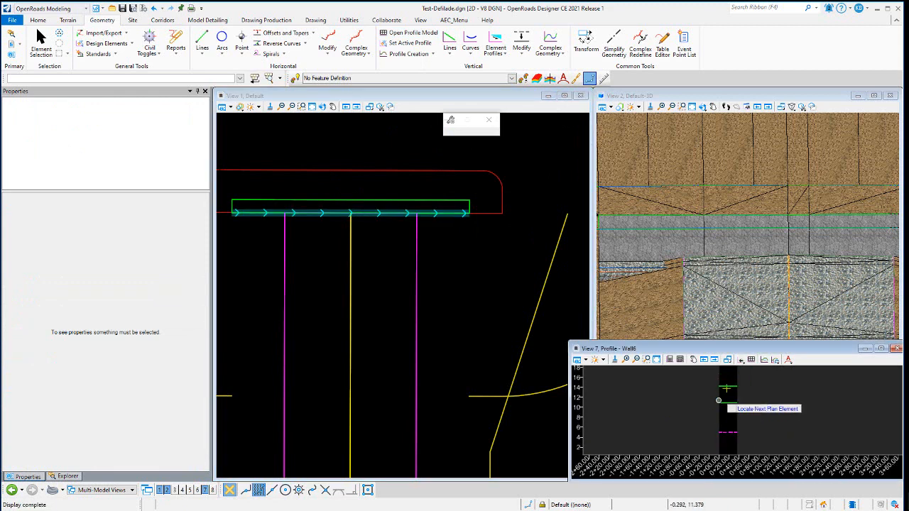
pyautogui.click(41, 44)
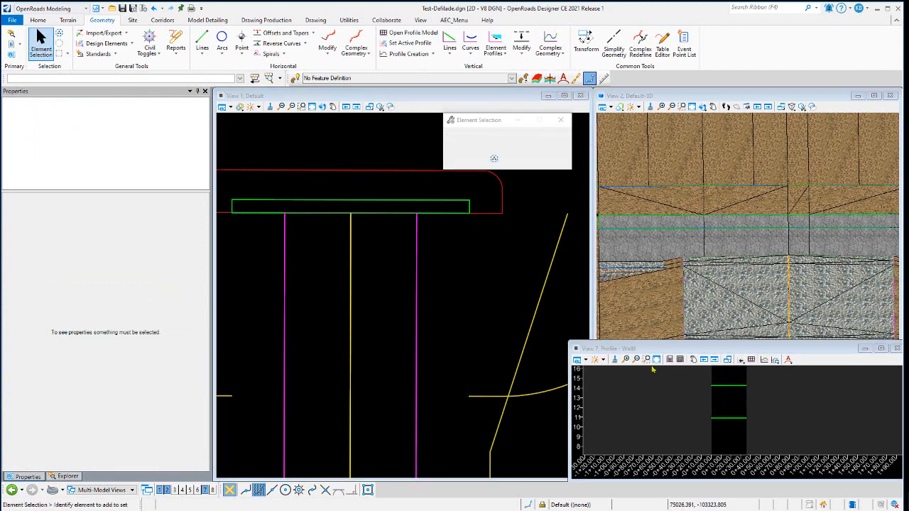
# Select and examine the wall line's active profile and complex profile in the profile view
pyautogui.click(729, 386)
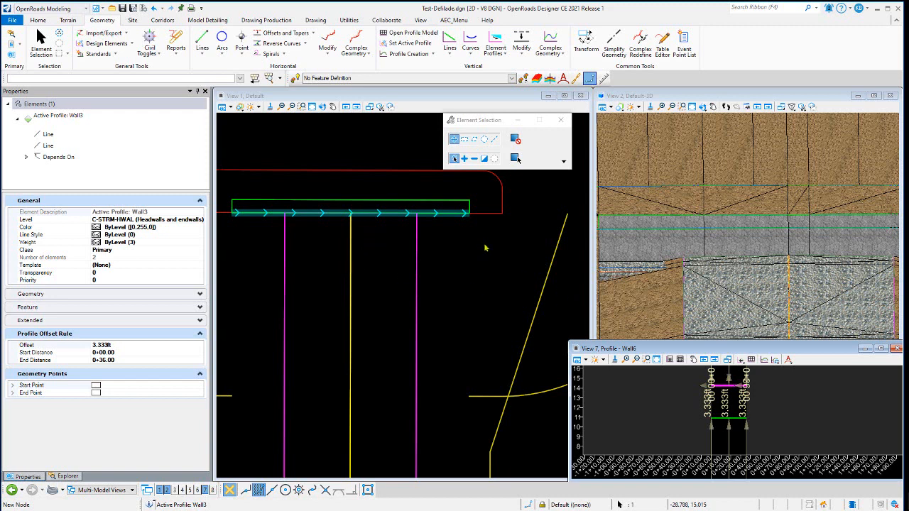
pyautogui.click(451, 226)
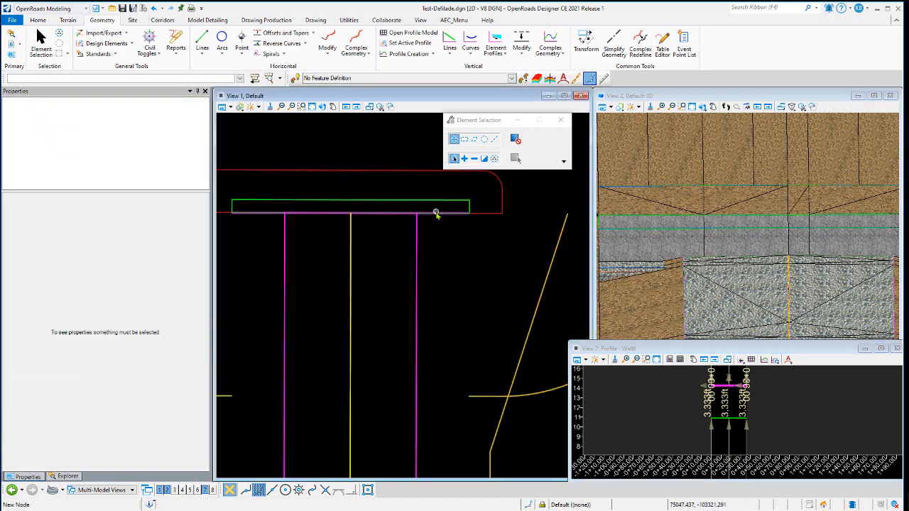
pyautogui.click(436, 213)
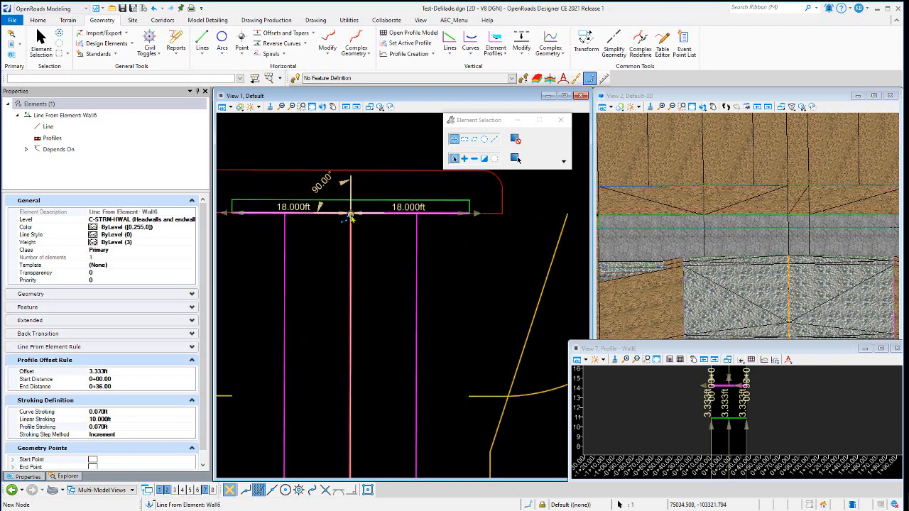
pyautogui.click(735, 429)
pyautogui.scroll(1, 736, 429)
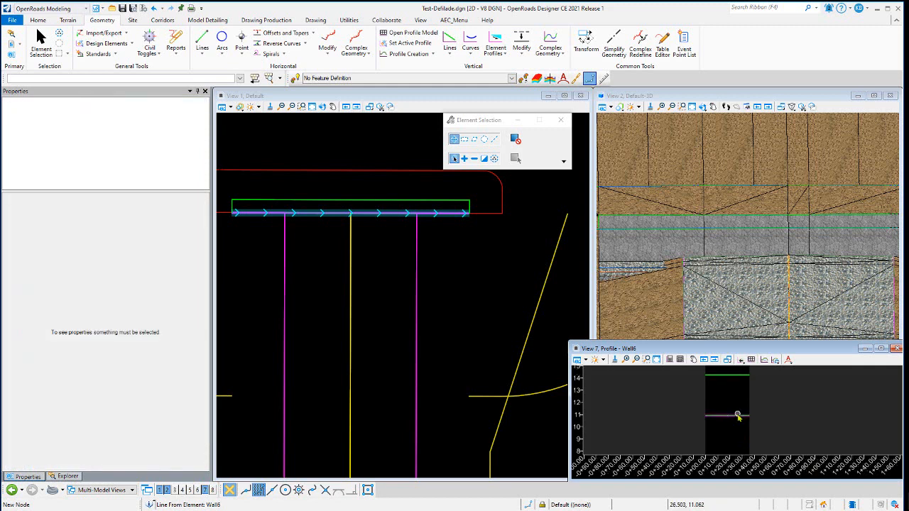
pyautogui.click(737, 416)
pyautogui.scroll(2, 737, 424)
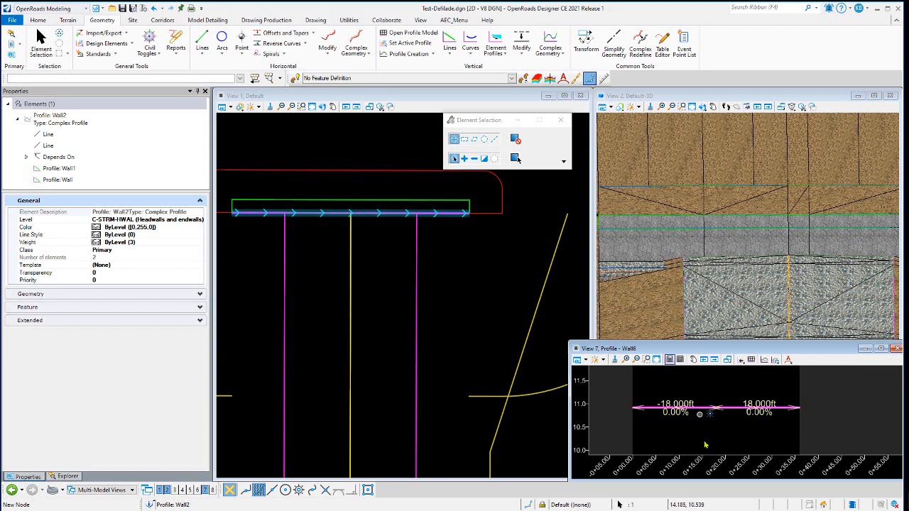
pyautogui.scroll(-5, 718, 419)
pyautogui.click(718, 417)
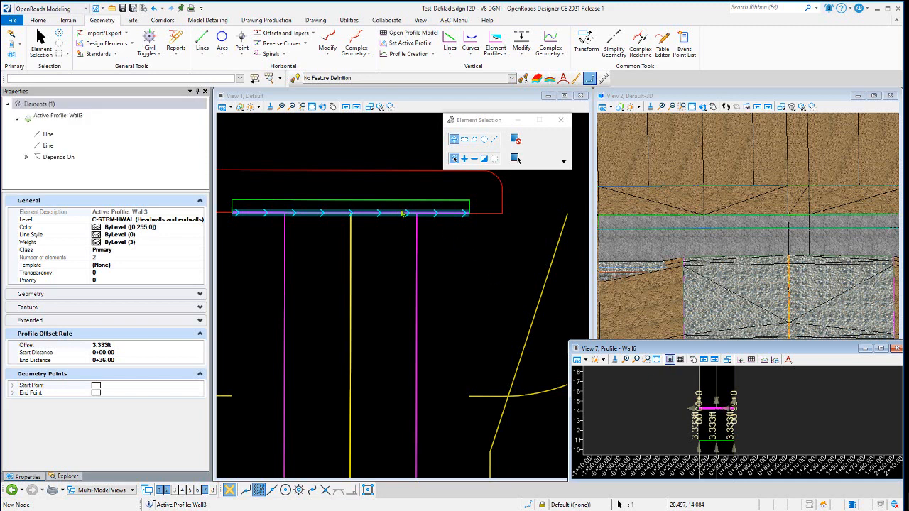
# Select and inspect the headwall complex element, revetment line and fill slope element in plan view
pyautogui.click(467, 237)
pyautogui.scroll(-2, 477, 224)
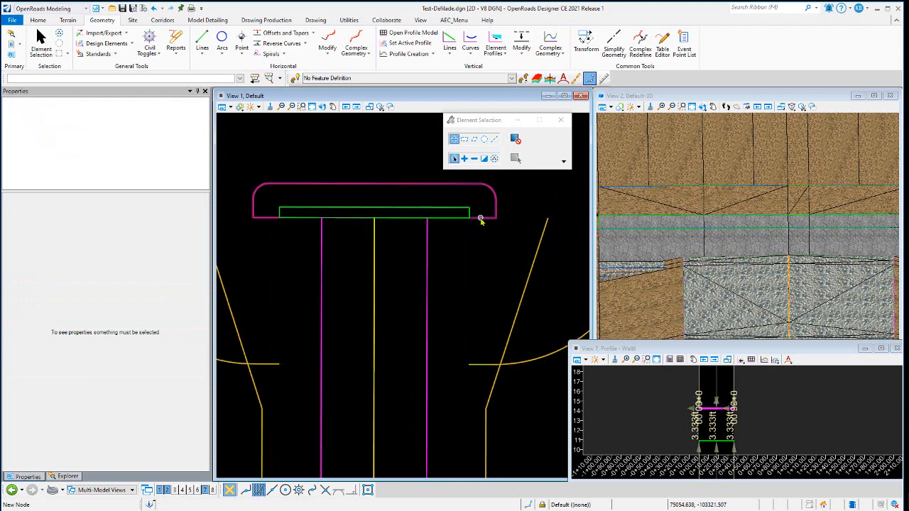
pyautogui.scroll(1, 443, 202)
pyautogui.click(444, 204)
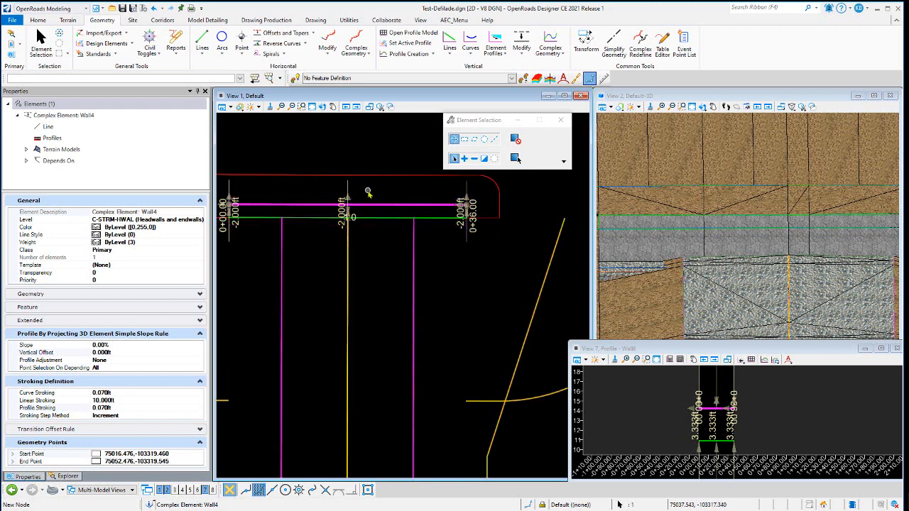
pyautogui.click(372, 192)
pyautogui.click(493, 176)
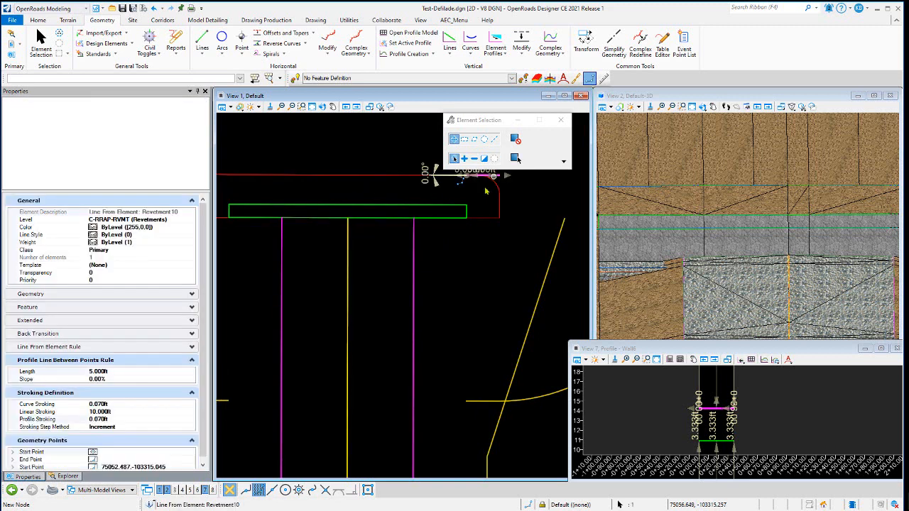
pyautogui.click(382, 185)
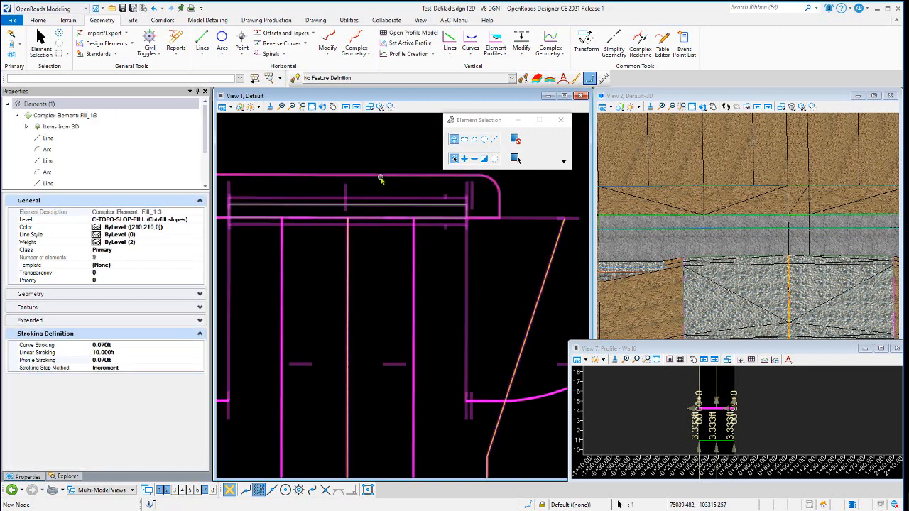
# Select and inspect the revetment complex element and its offsets around the headwall corner in plan view
pyautogui.click(380, 177)
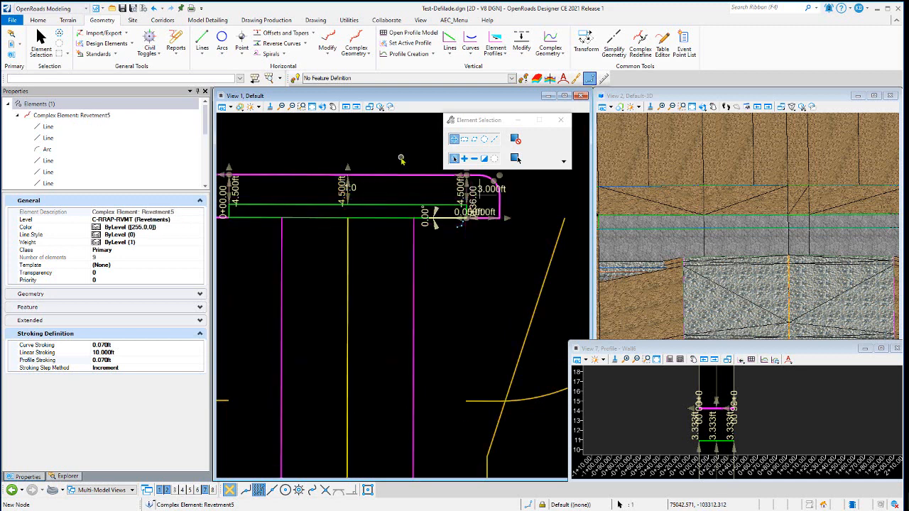
pyautogui.click(400, 160)
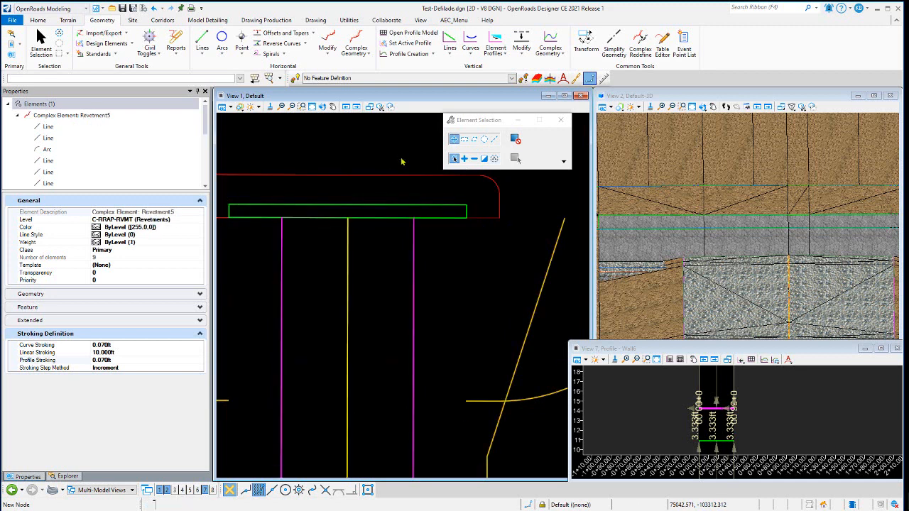
pyautogui.click(483, 221)
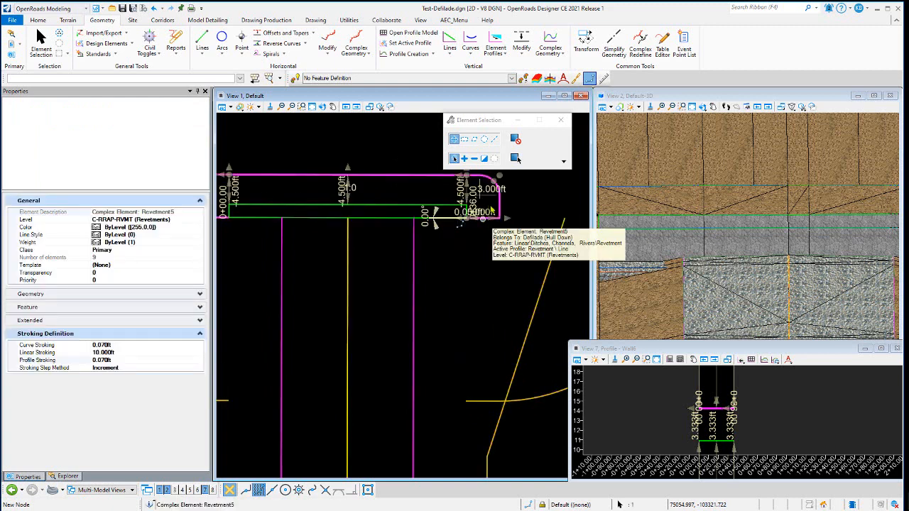
pyautogui.scroll(5, 490, 211)
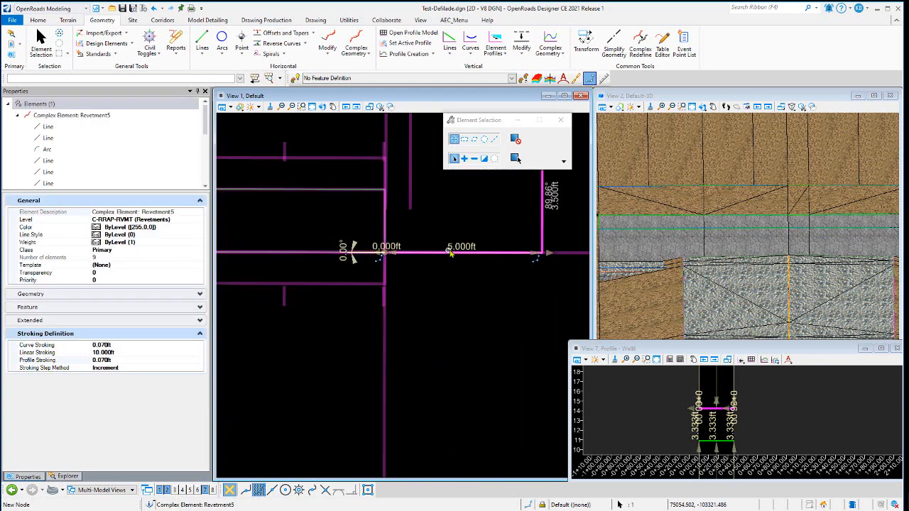
pyautogui.scroll(-3, 495, 290)
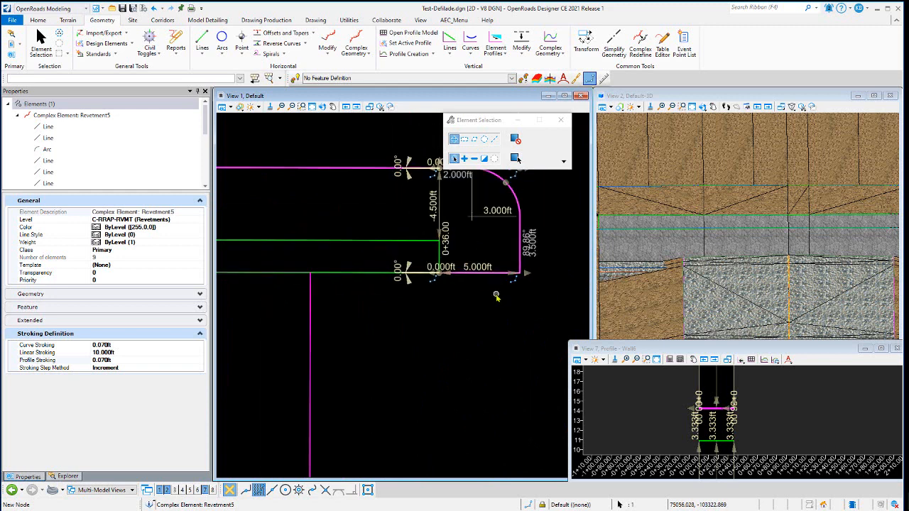
pyautogui.scroll(-1, 496, 295)
pyautogui.click(537, 215)
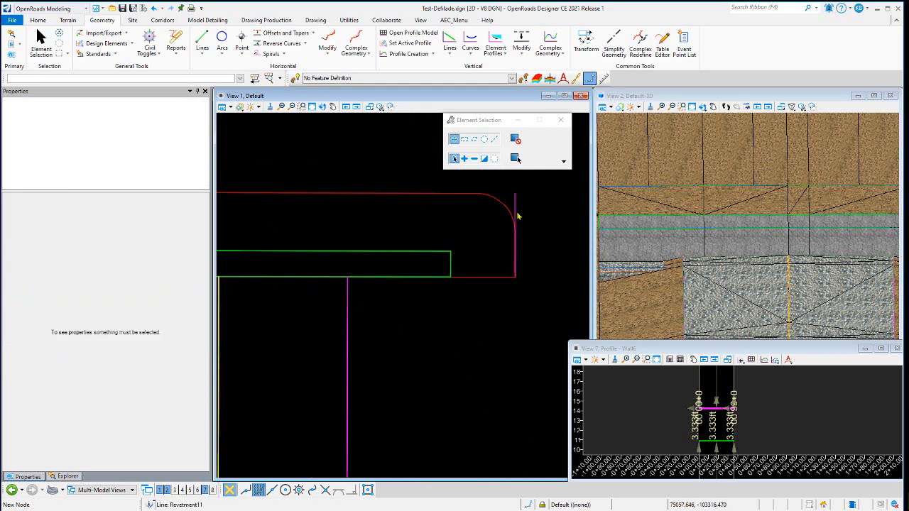
pyautogui.click(517, 214)
pyautogui.click(491, 263)
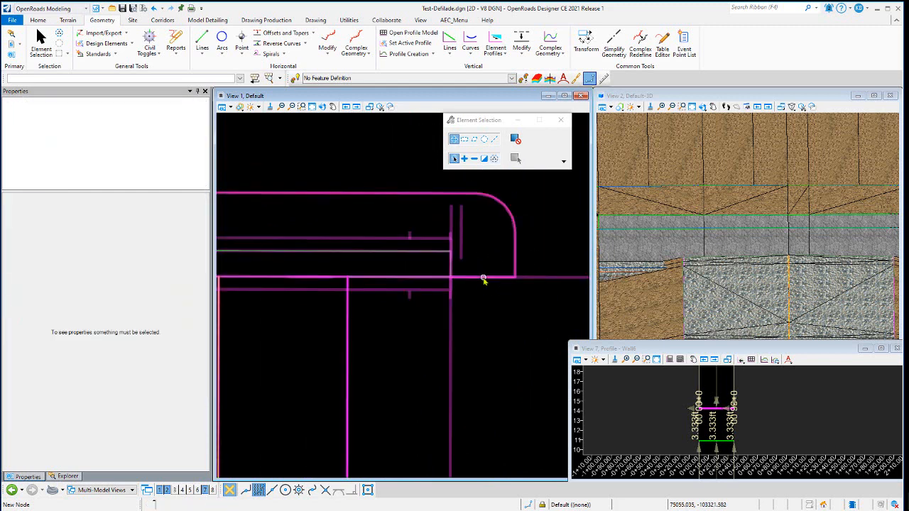
pyautogui.click(483, 280)
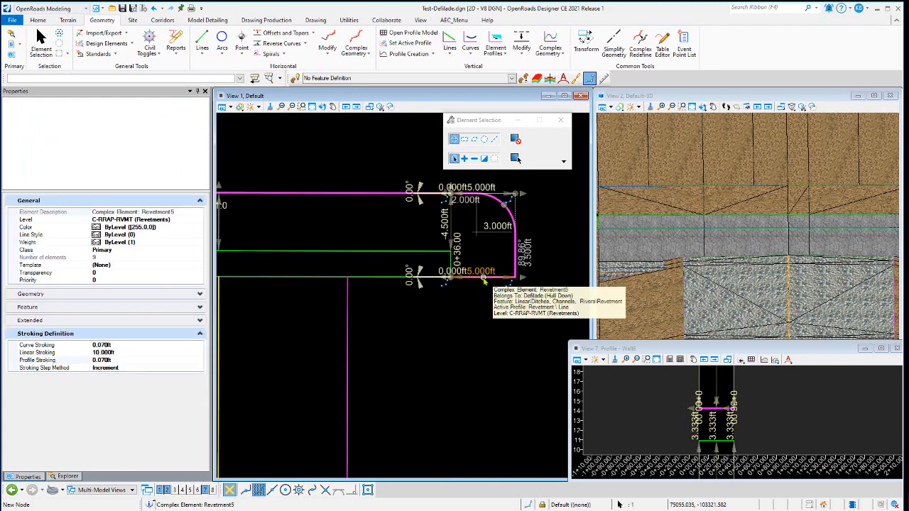
# Examine the whole headwall and hull-down pit layout in the plan and 3D views
pyautogui.scroll(3, 488, 272)
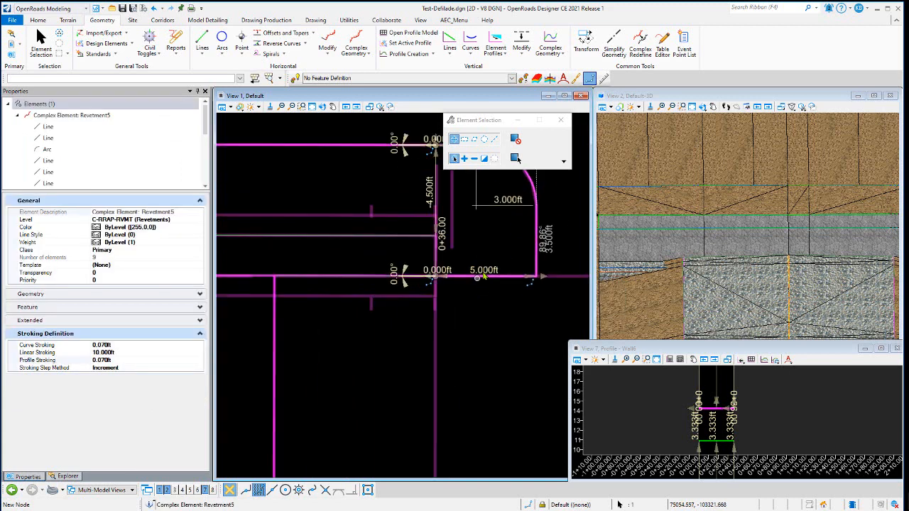
pyautogui.scroll(-2, 479, 292)
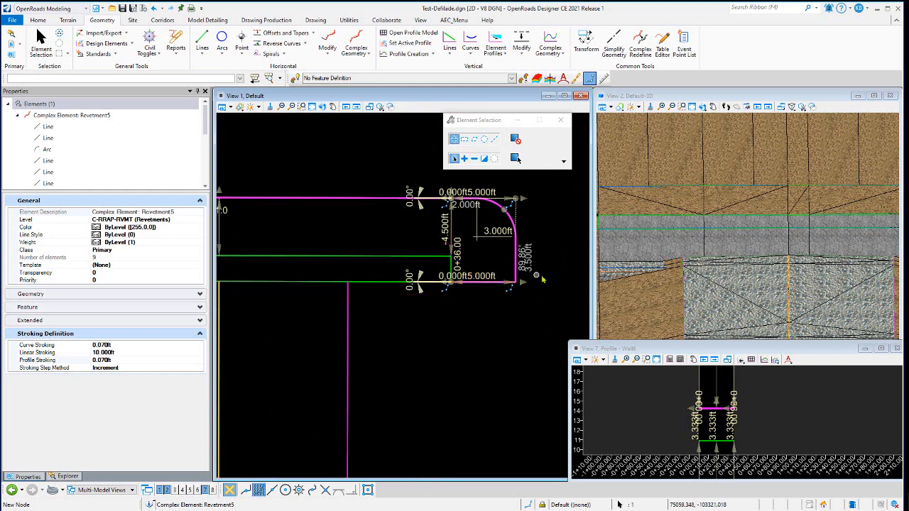
pyautogui.scroll(-2, 522, 273)
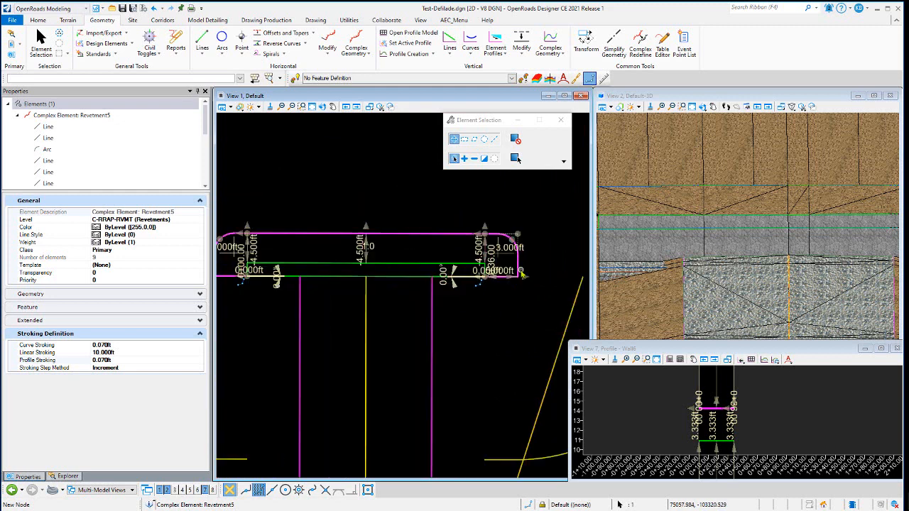
pyautogui.scroll(-2, 522, 274)
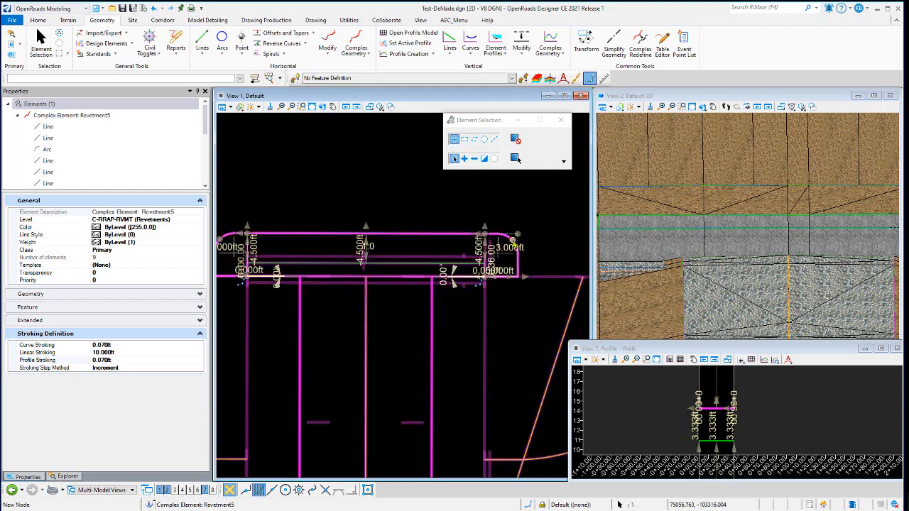
pyautogui.click(409, 187)
pyautogui.scroll(-4, 392, 179)
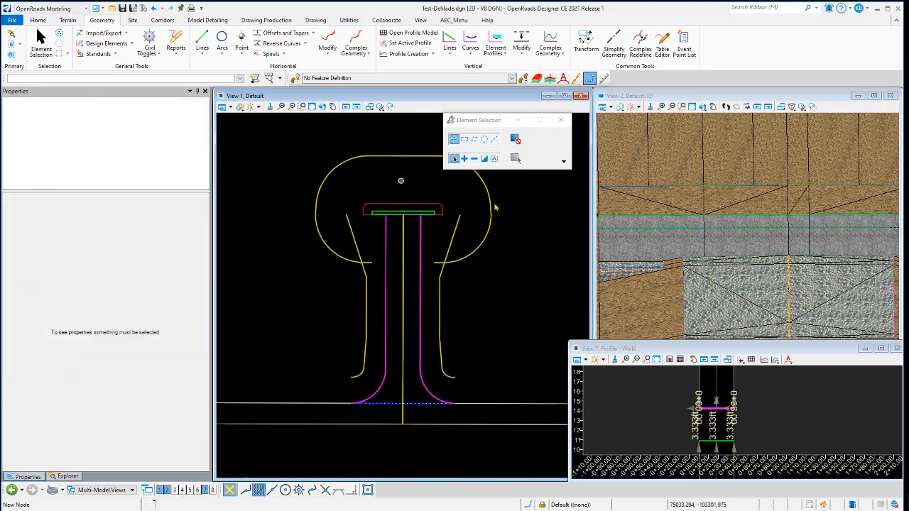
pyautogui.scroll(-5, 731, 211)
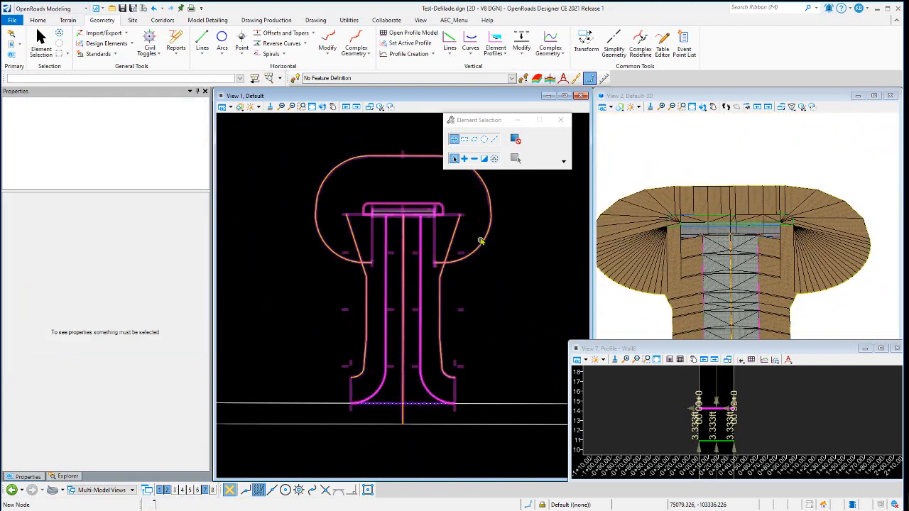
pyautogui.scroll(1, 409, 222)
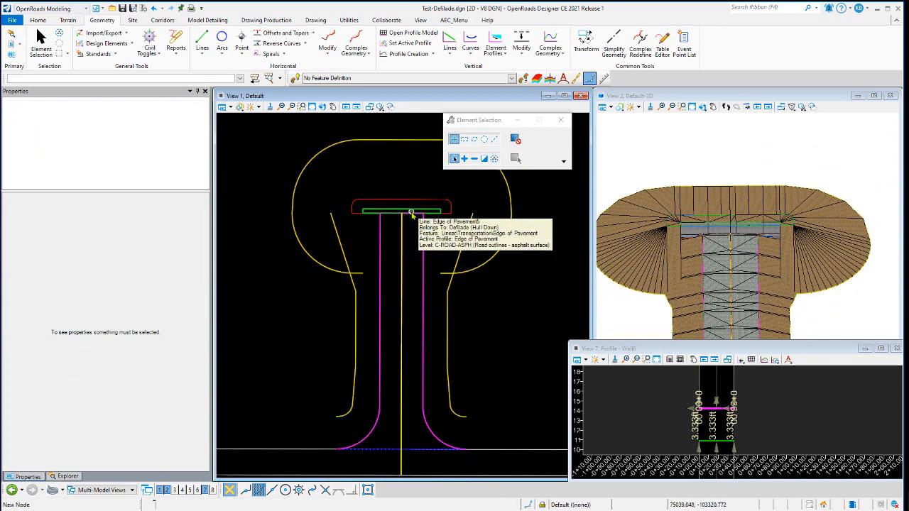
pyautogui.scroll(-1, 411, 213)
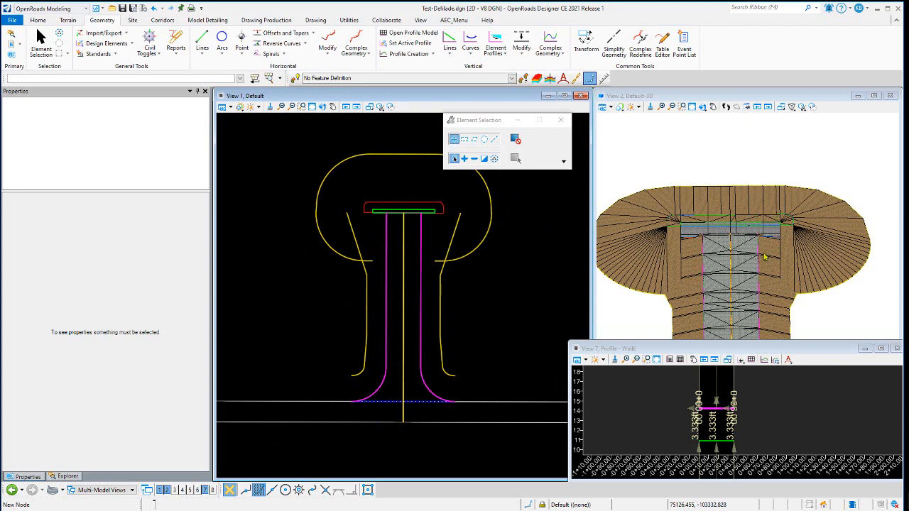
pyautogui.scroll(1, 765, 257)
pyautogui.scroll(2, 702, 216)
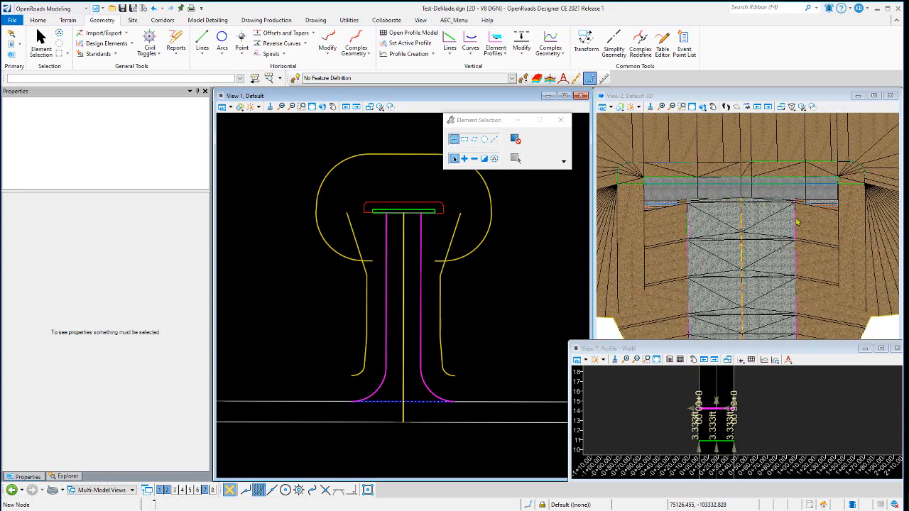
# Rotate the 3D view to examine the hull-down pit, headwall and fill slopes
pyautogui.click(165, 21)
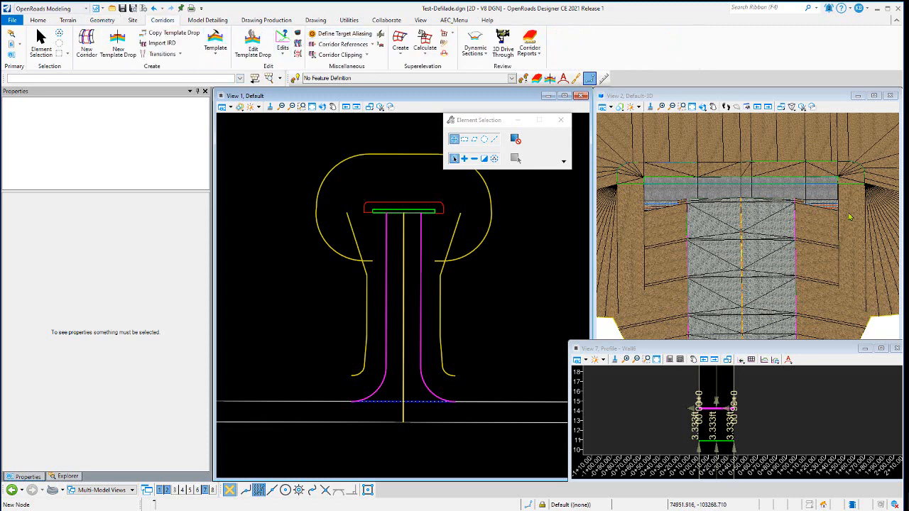
pyautogui.click(701, 106)
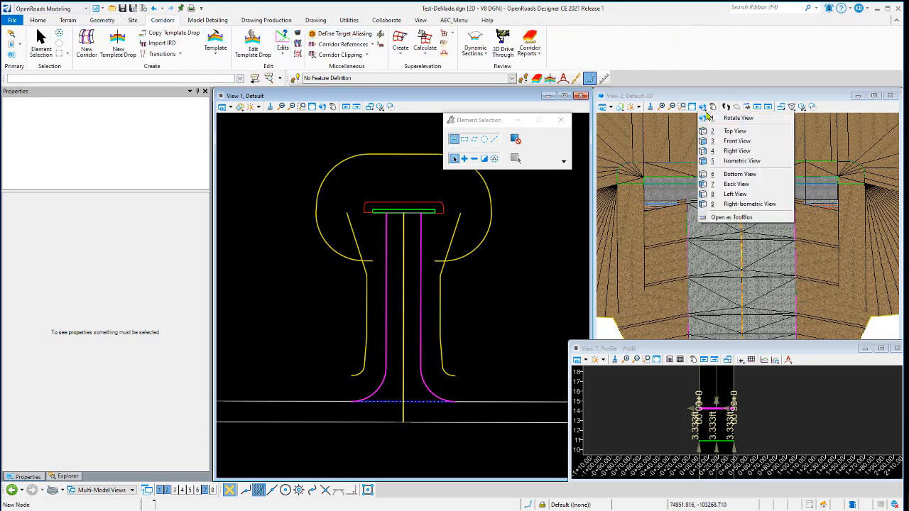
pyautogui.moveTo(707, 225); pyautogui.dragTo(739, 206)
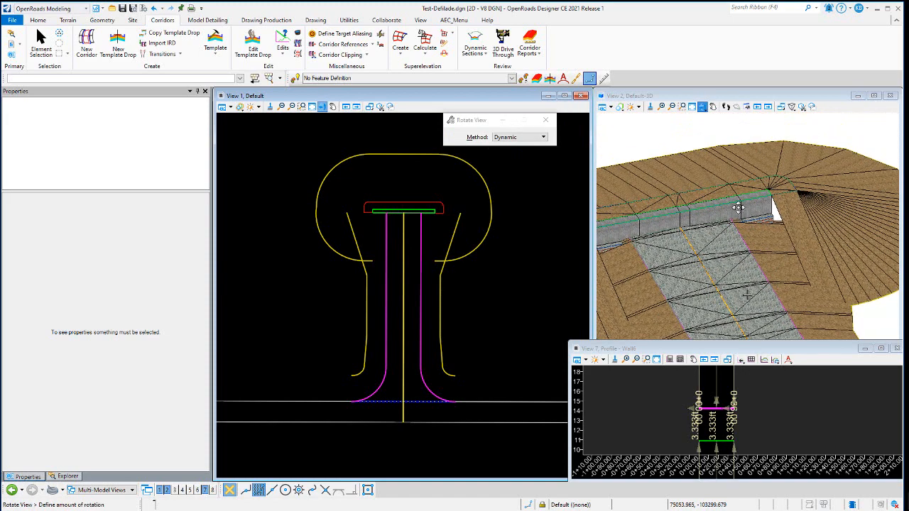
pyautogui.rightClick(747, 132)
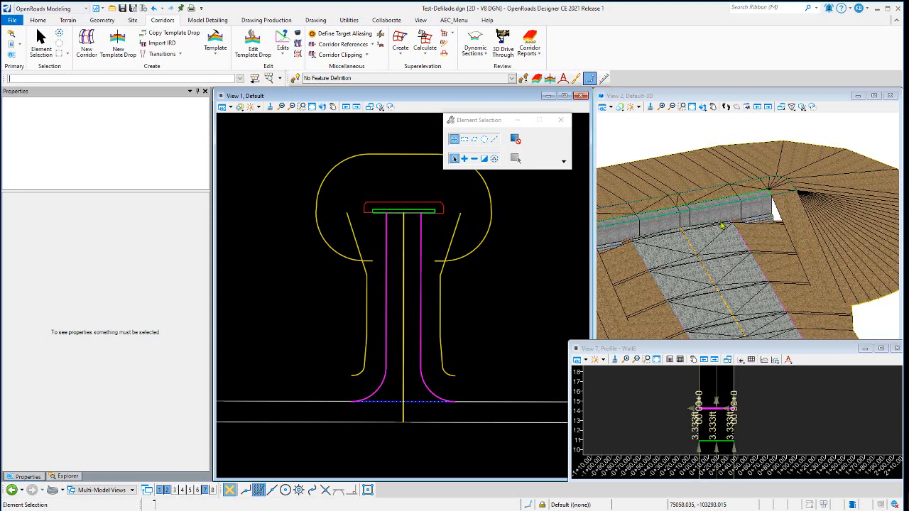
pyautogui.scroll(-1, 767, 222)
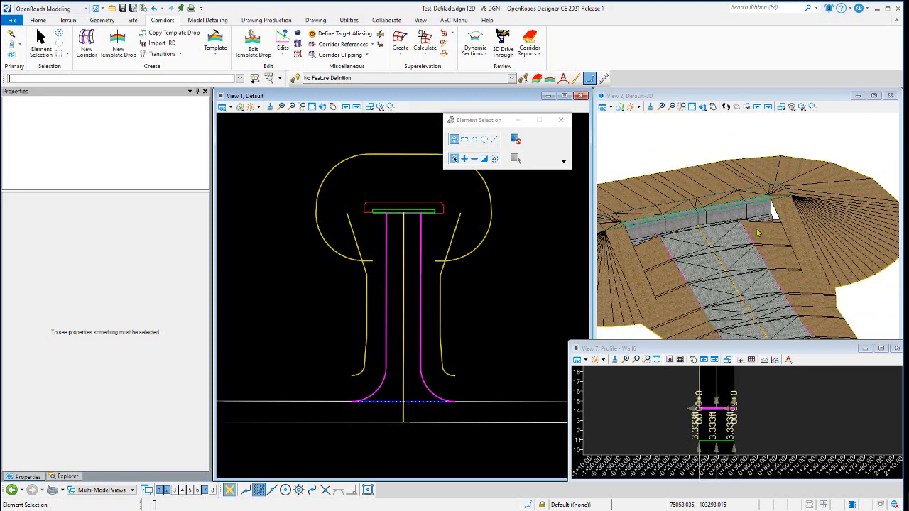
pyautogui.scroll(1, 758, 232)
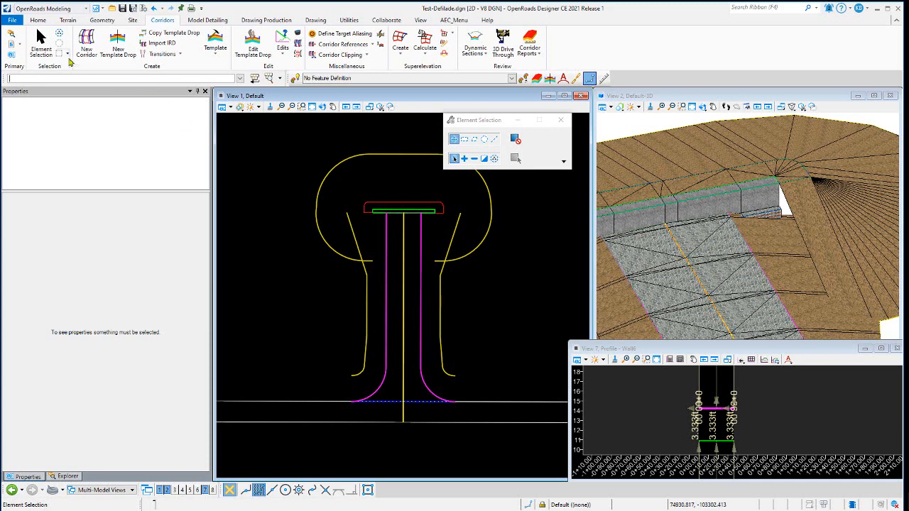
# Select the Military\Defilade Road linear template drop in plan view to review its station range
pyautogui.click(223, 107)
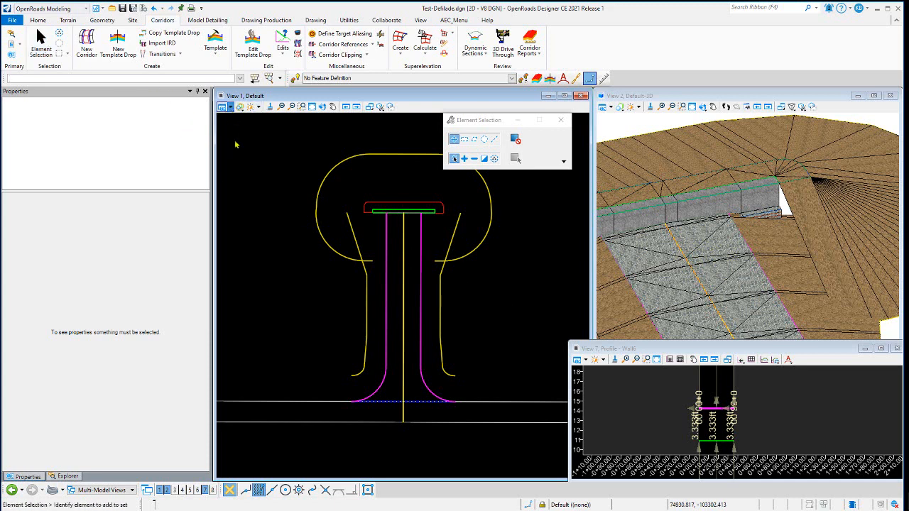
pyautogui.click(250, 237)
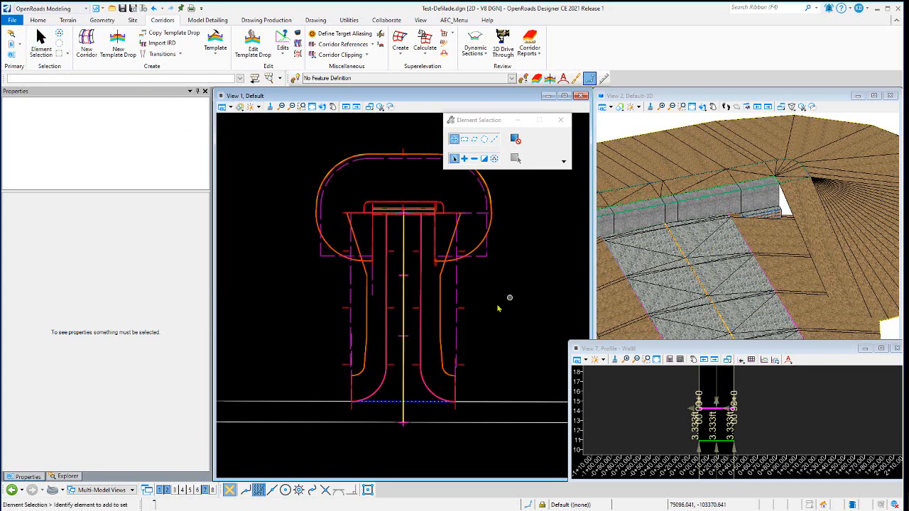
pyautogui.click(458, 327)
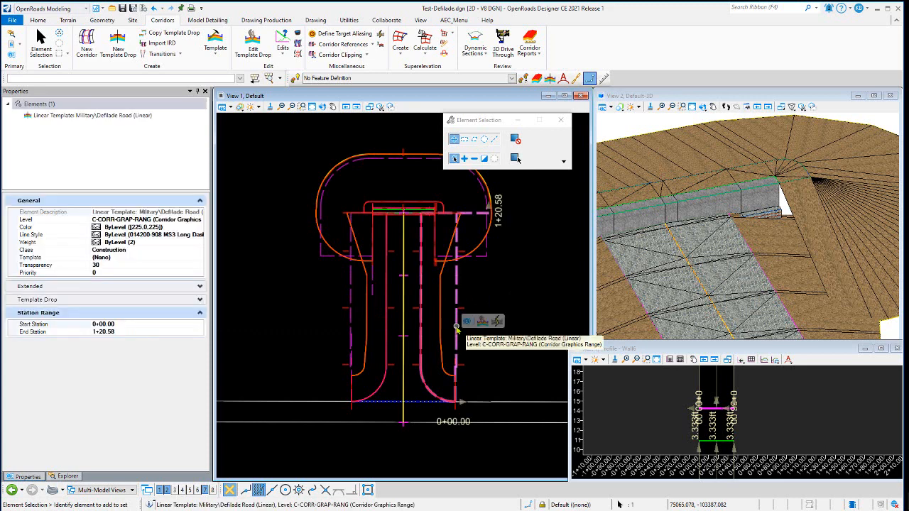
pyautogui.click(530, 274)
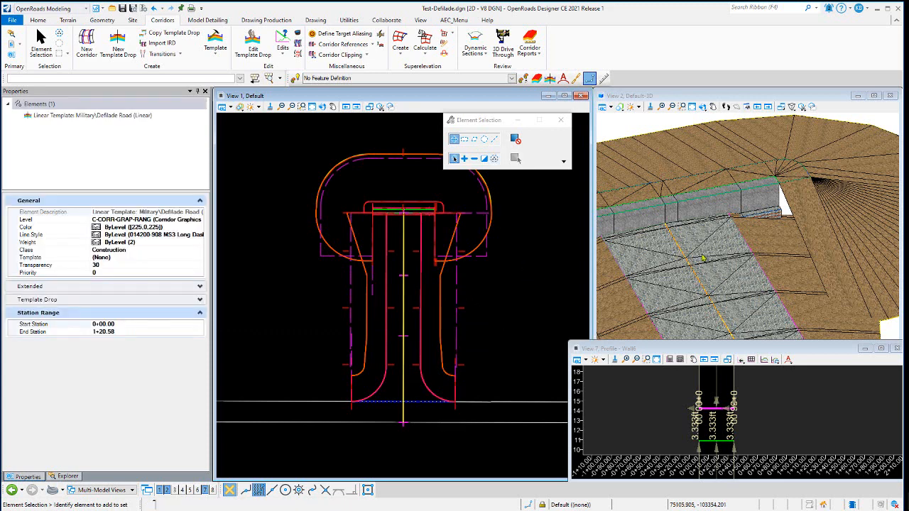
# Select the left and right edge of pavement elements to inspect their projected 3D slope profile rules
pyautogui.click(701, 247)
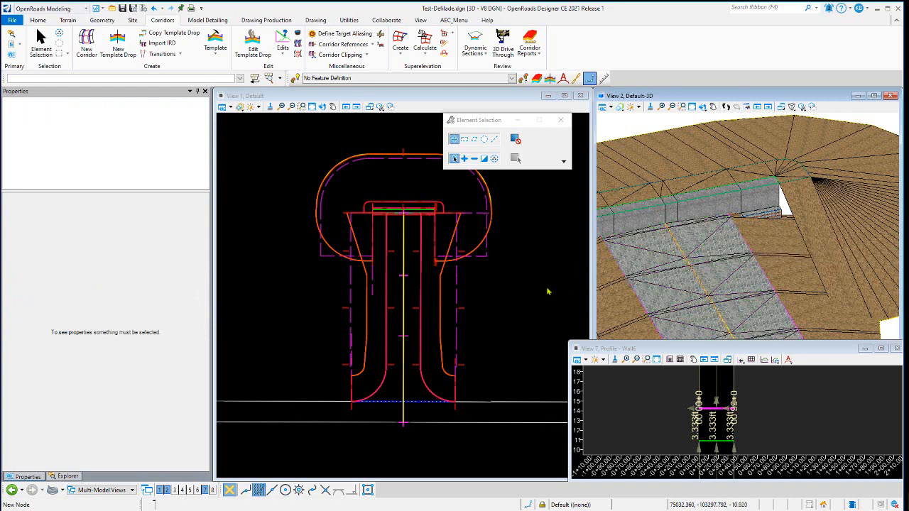
pyautogui.click(414, 391)
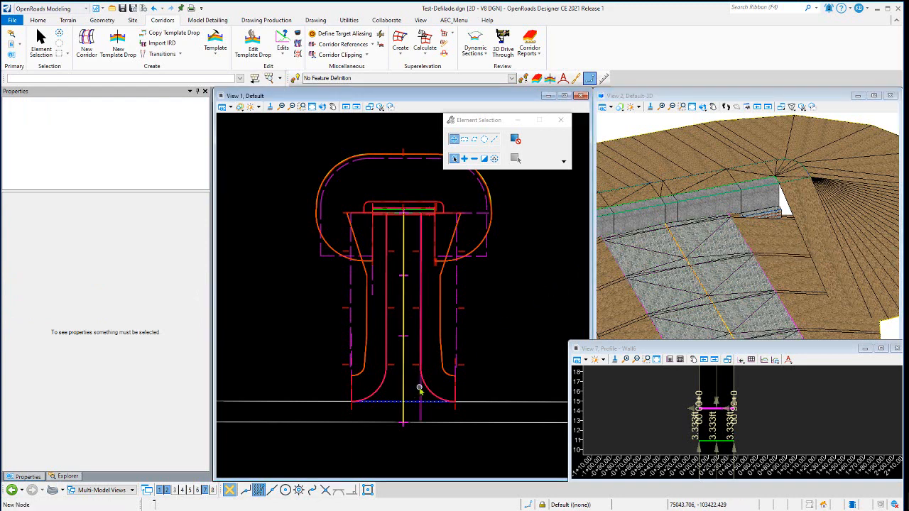
pyautogui.click(417, 389)
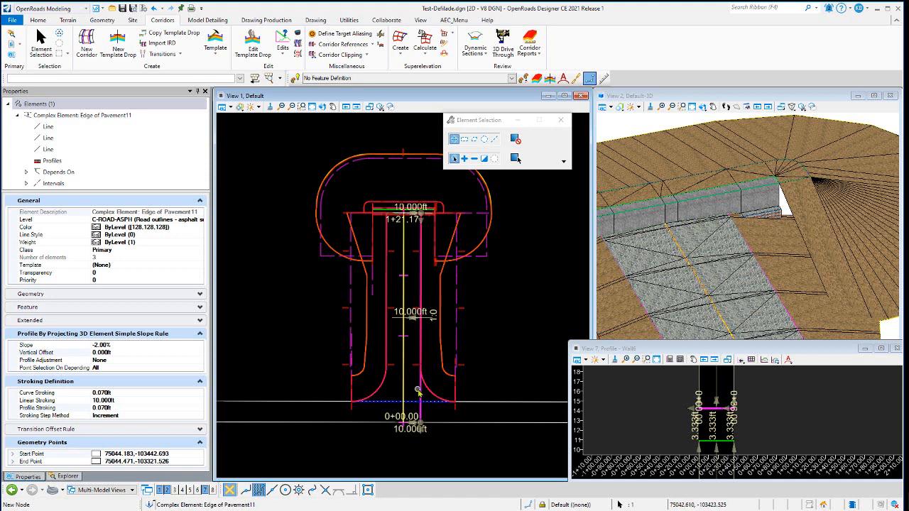
pyautogui.click(386, 393)
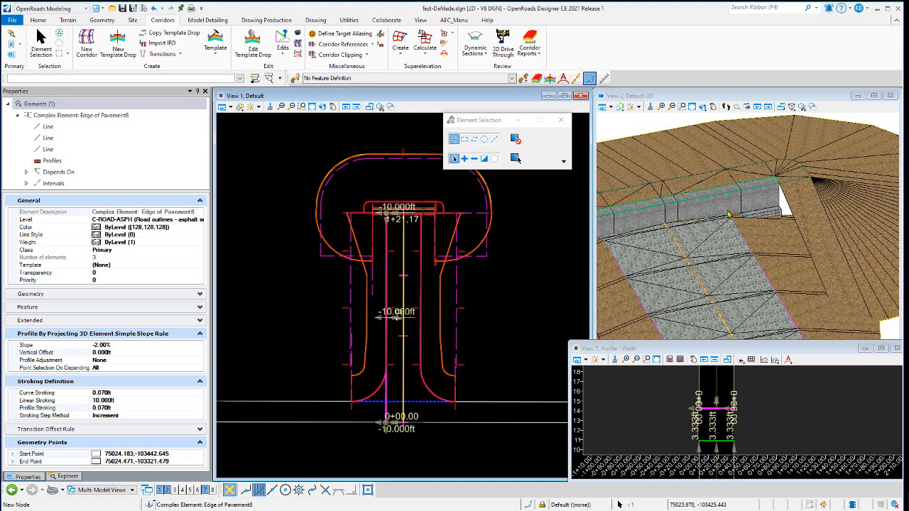
pyautogui.click(477, 284)
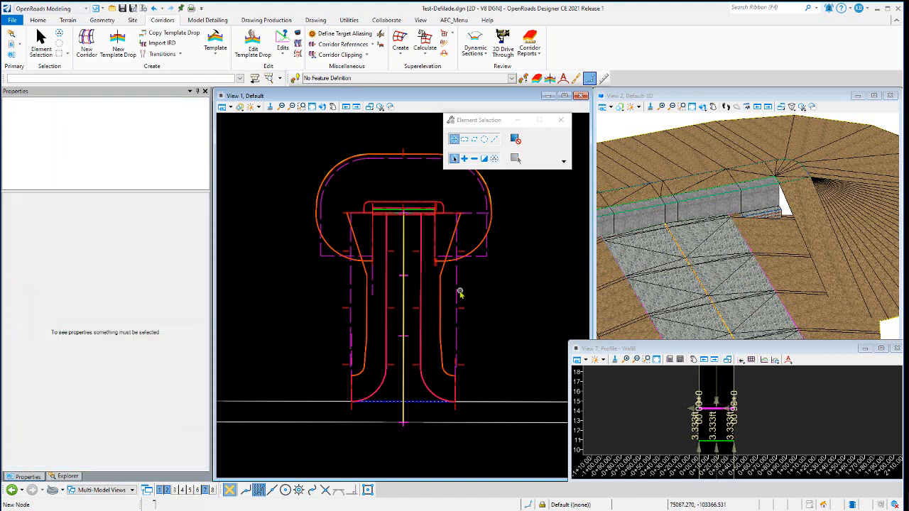
# Select the linear template's edge of pavement component to examine its corridor graphics
pyautogui.click(458, 295)
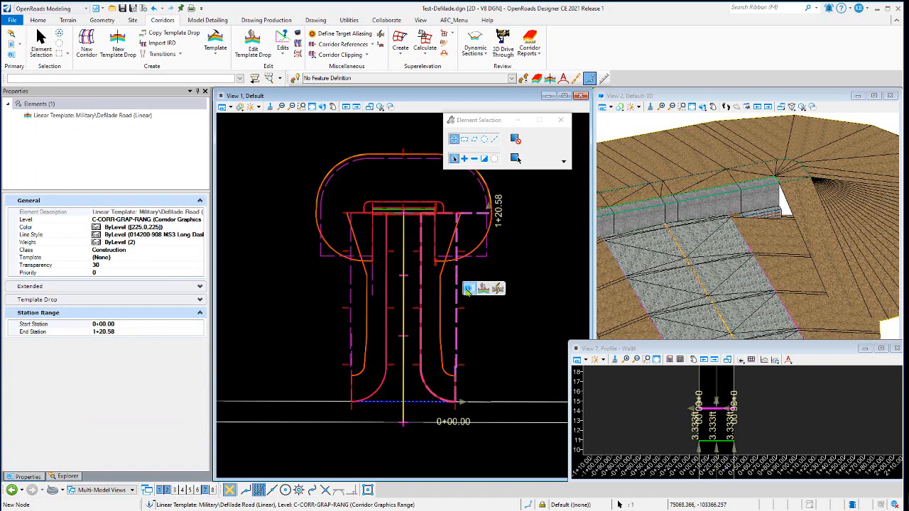
pyautogui.click(467, 313)
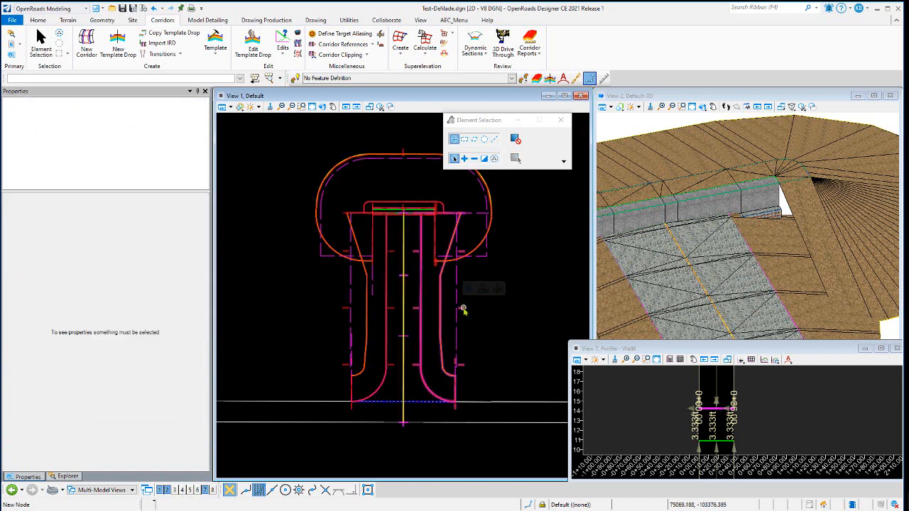
pyautogui.click(463, 309)
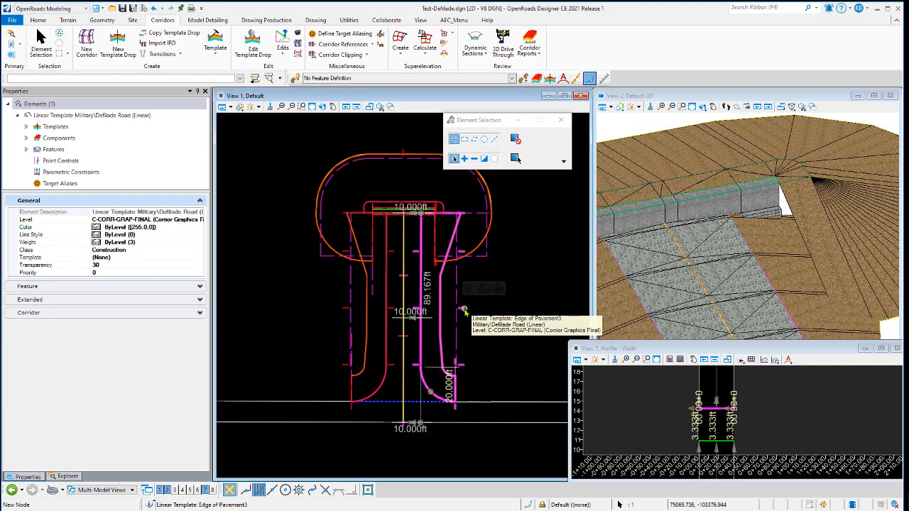
# Clear the selection and examine the headwall and fill slopes around the pit in the 3D view
pyautogui.click(460, 287)
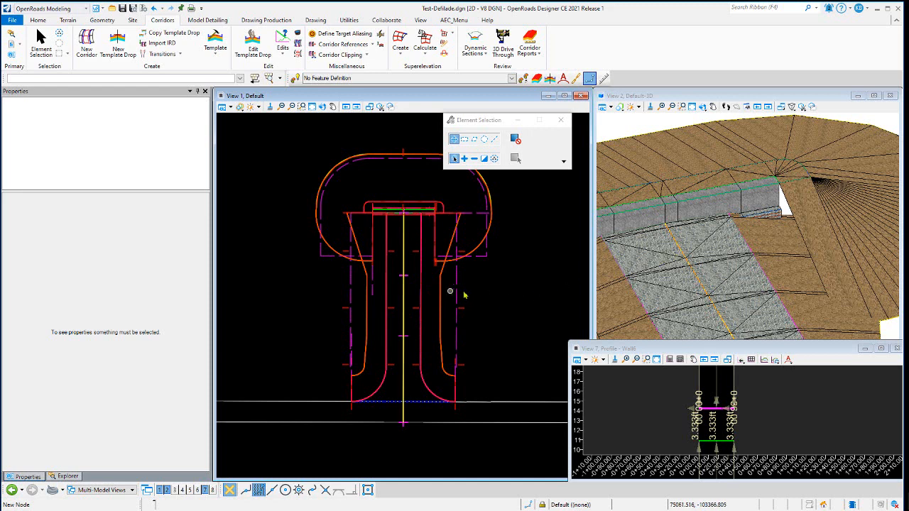
pyautogui.scroll(2, 779, 201)
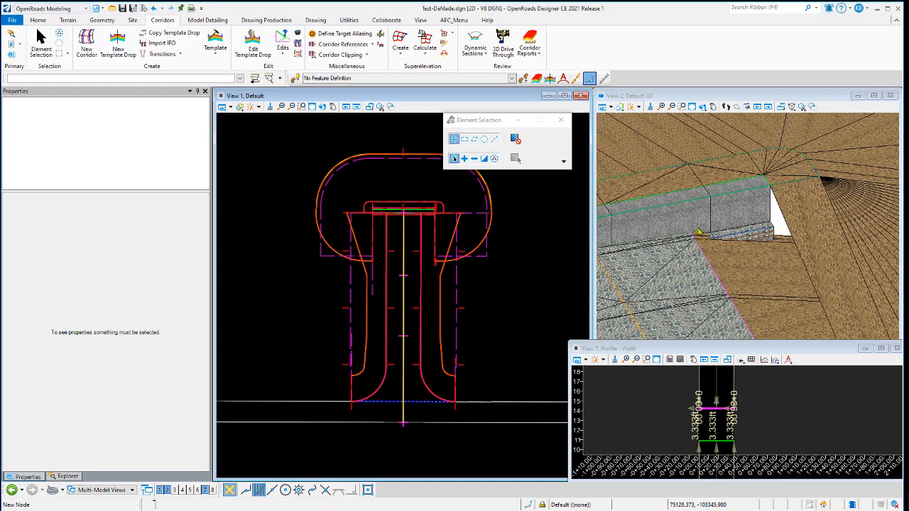
pyautogui.scroll(-1, 762, 231)
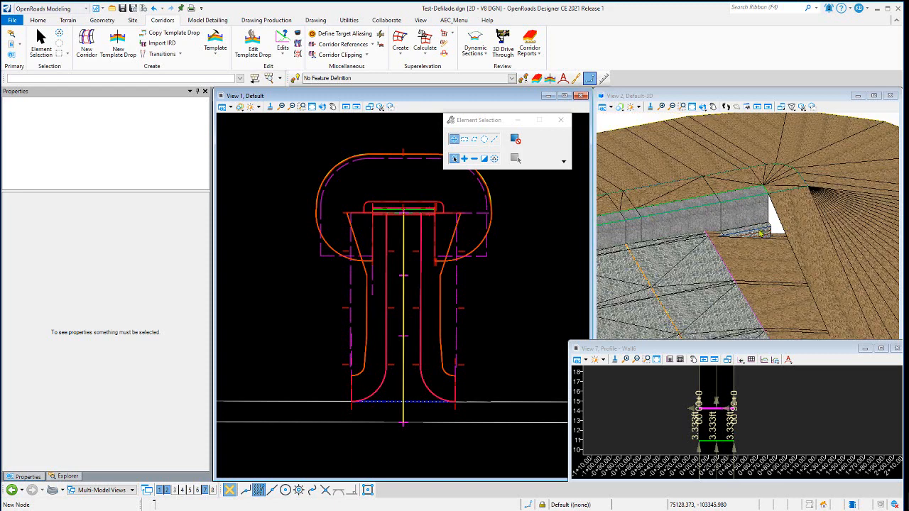
pyautogui.scroll(-1, 771, 232)
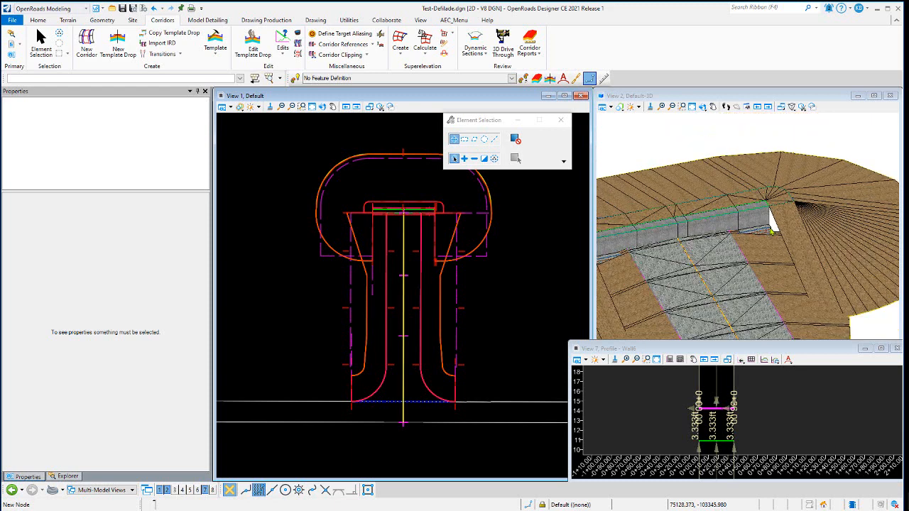
pyautogui.scroll(1, 780, 221)
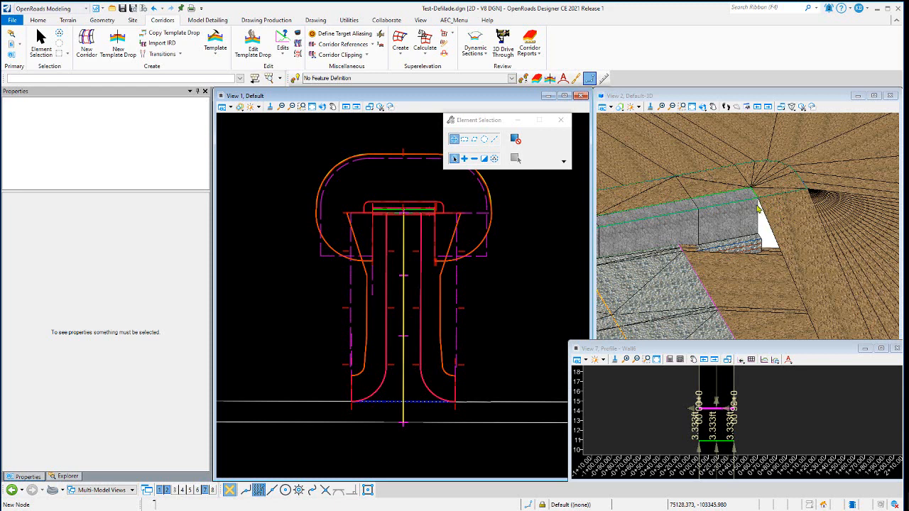
pyautogui.scroll(-1, 761, 228)
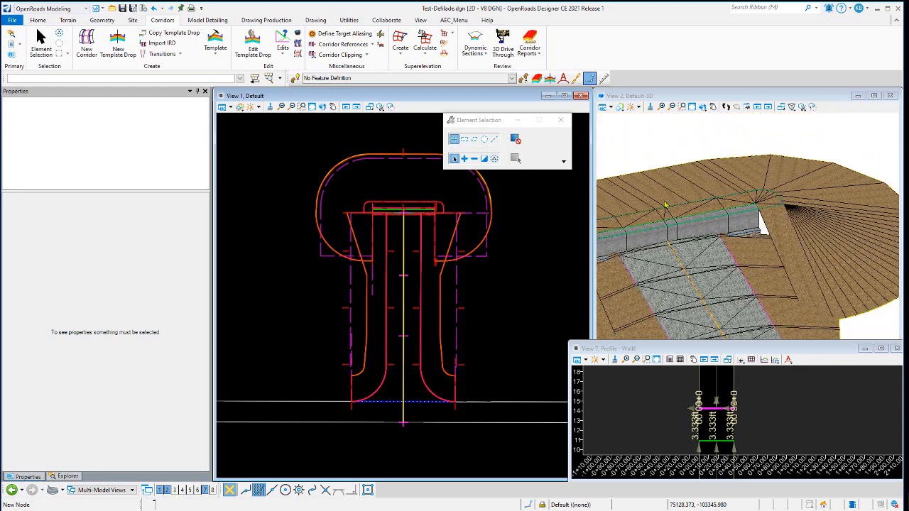
# Start Define Target Aliasing on the linear template corridor and add Corridor - Edge of Pavement3 as an alias, applying it
pyautogui.click(283, 55)
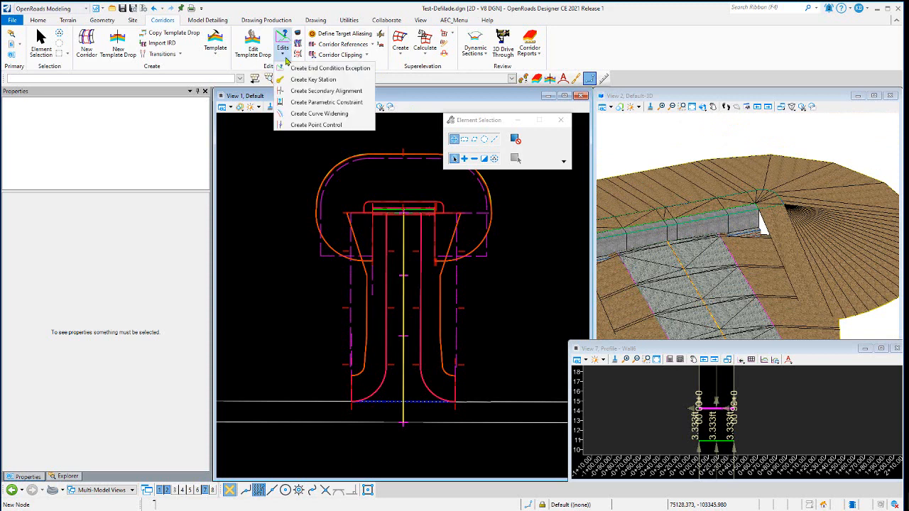
pyautogui.click(331, 9)
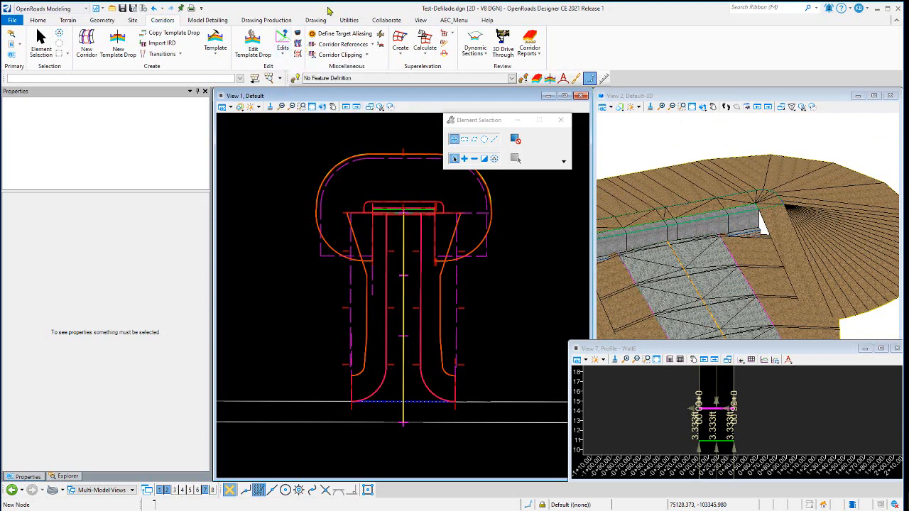
pyautogui.click(282, 57)
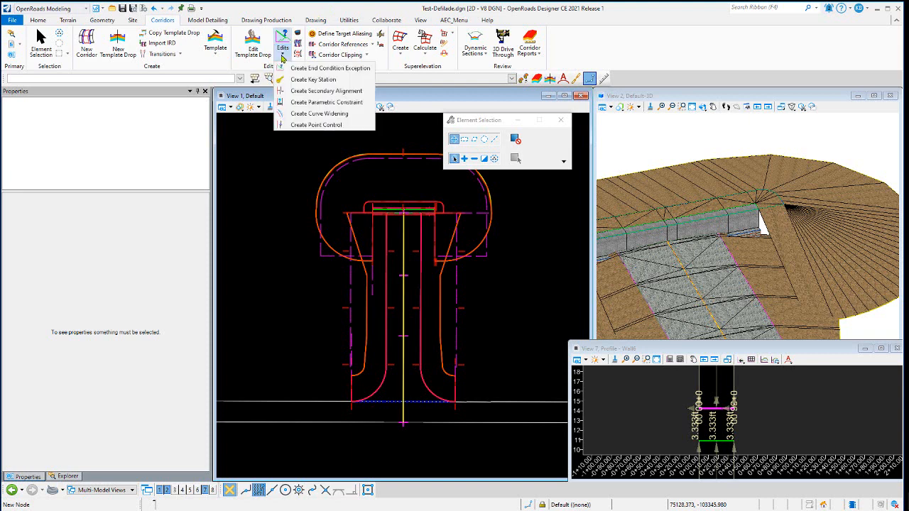
pyautogui.click(340, 34)
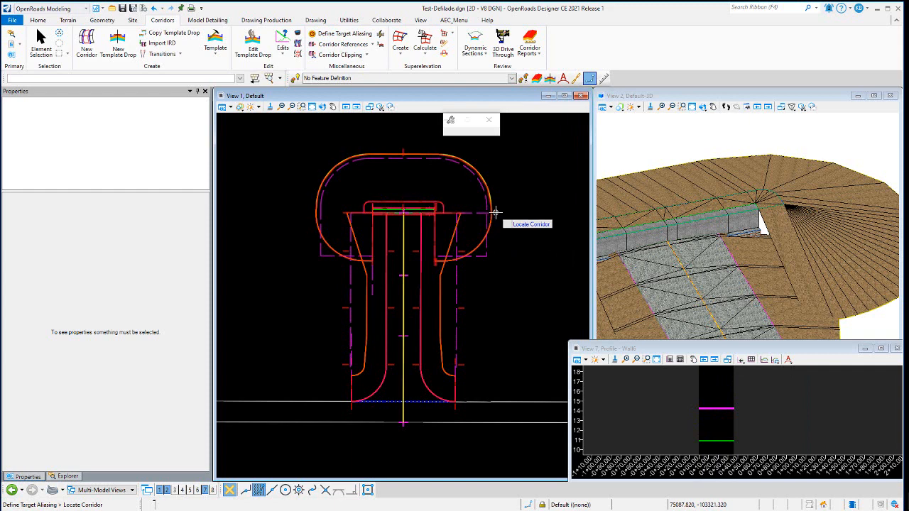
pyautogui.click(526, 210)
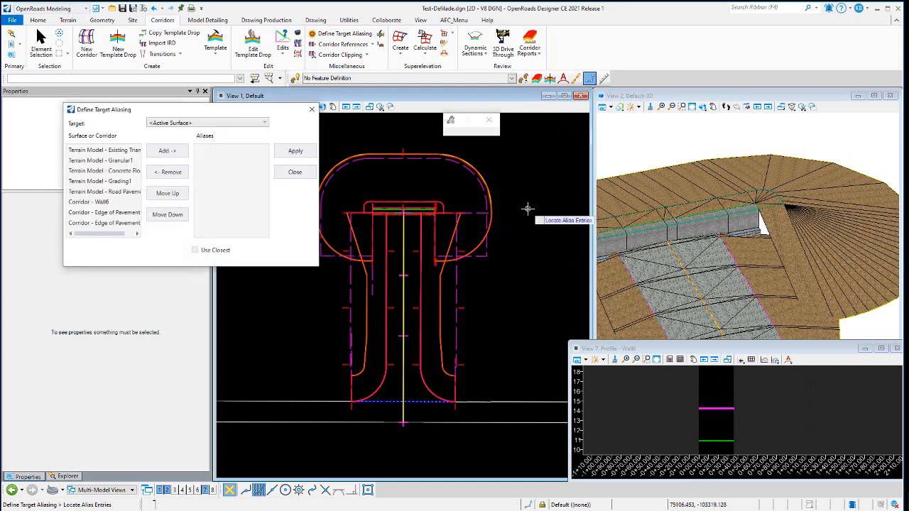
pyautogui.moveTo(111, 238); pyautogui.dragTo(120, 238)
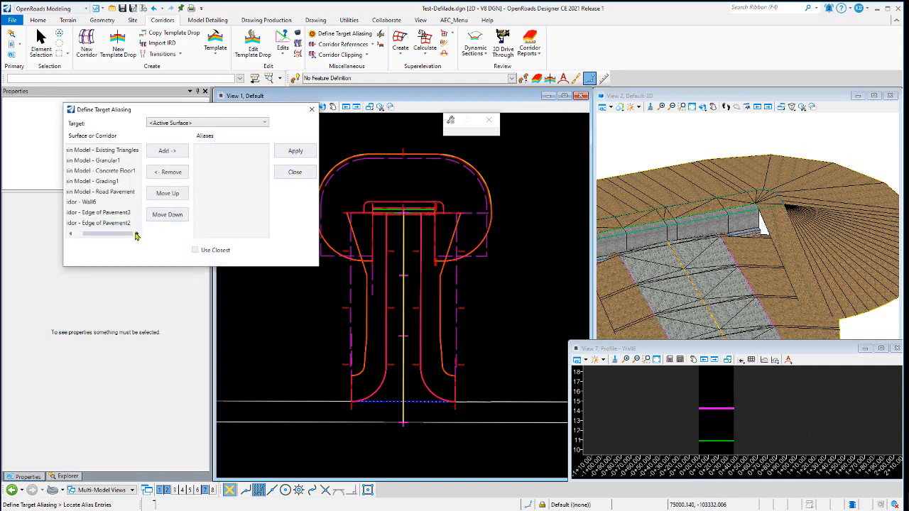
pyautogui.click(99, 212)
pyautogui.click(167, 151)
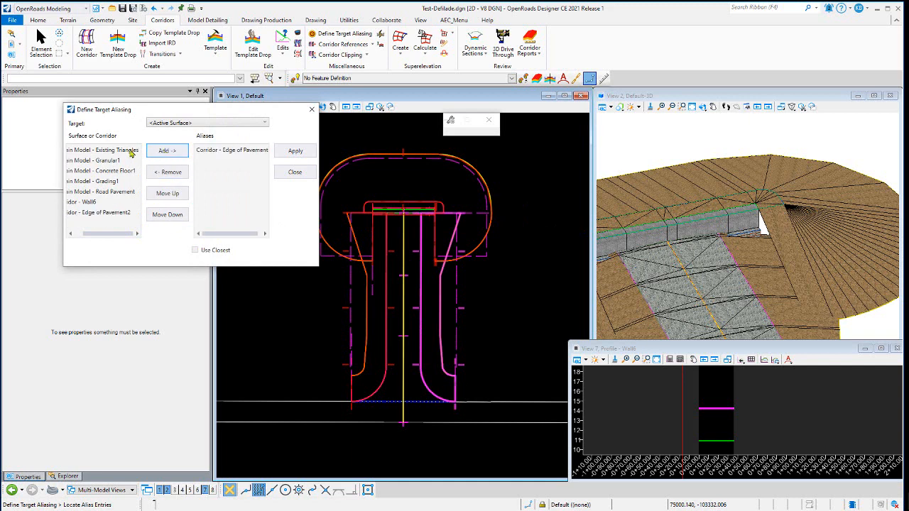
pyautogui.click(284, 151)
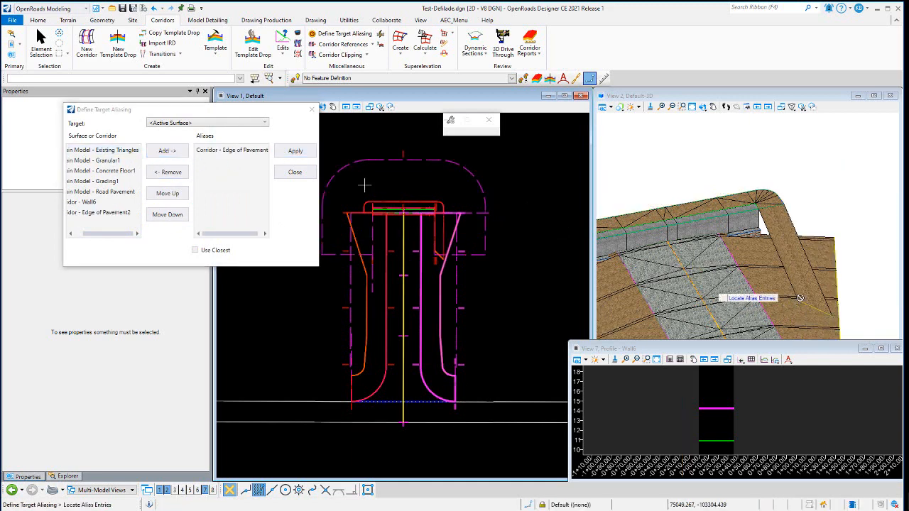
# Add Terrain Model - Existing Triangles as a second target alias, apply it and leave the command
pyautogui.click(123, 151)
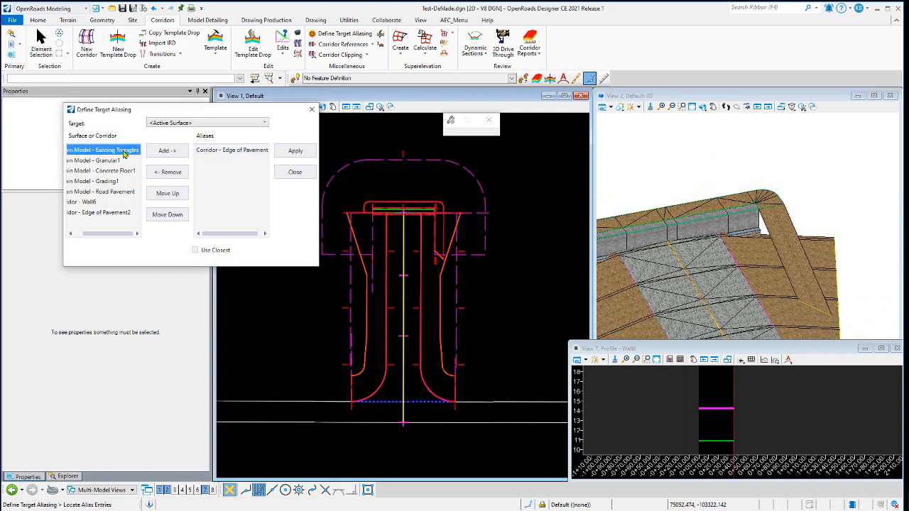
pyautogui.click(166, 150)
pyautogui.click(291, 151)
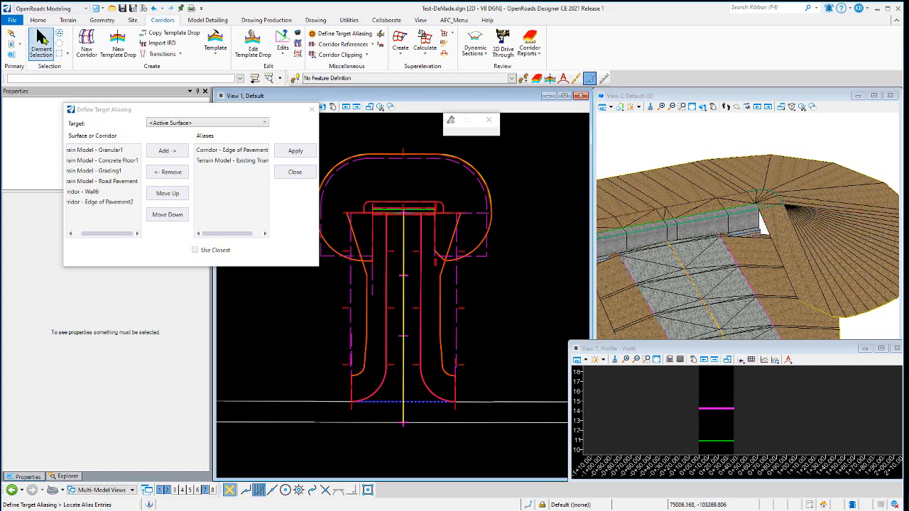
pyautogui.click(41, 39)
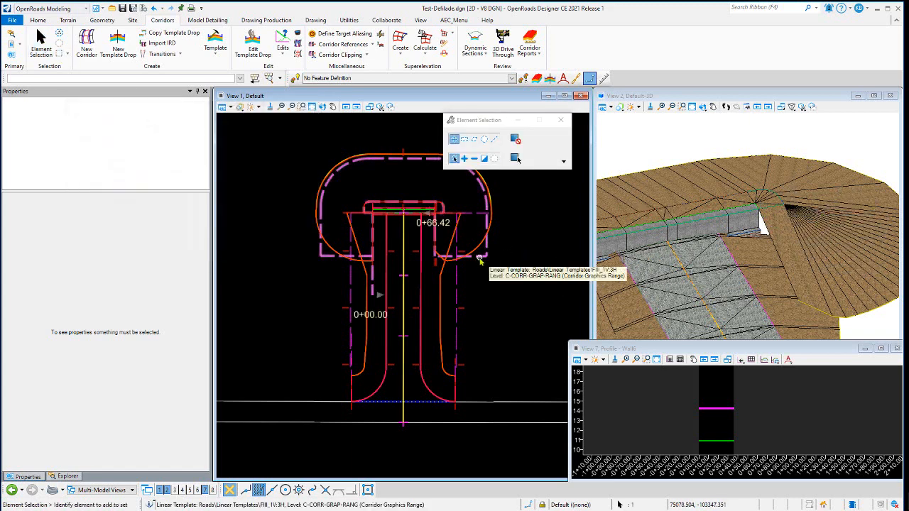
# Select the Roads\Linear Templates\Fill_1V:3H template drop to review its station range
pyautogui.click(480, 261)
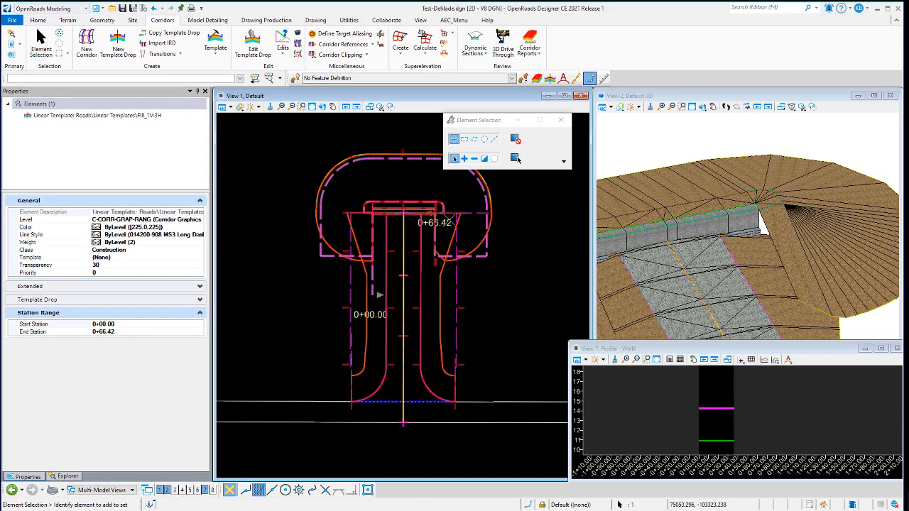
pyautogui.click(501, 213)
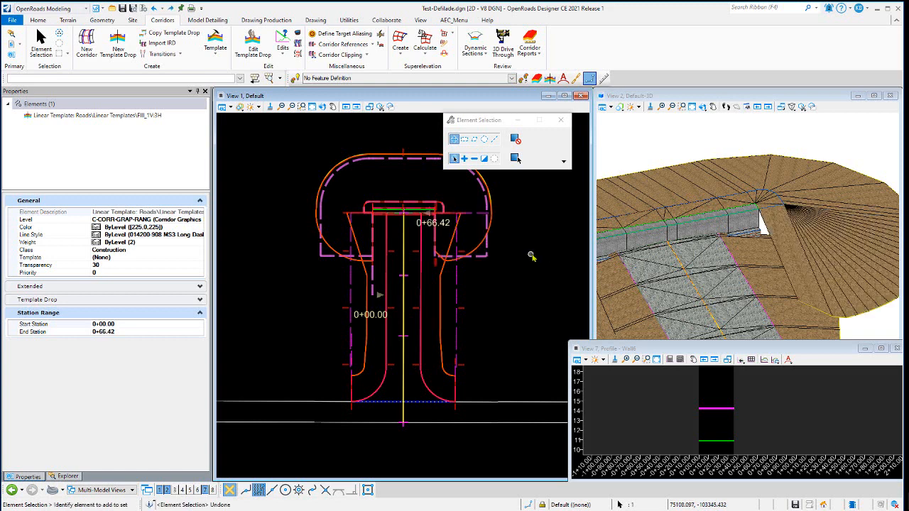
pyautogui.click(528, 253)
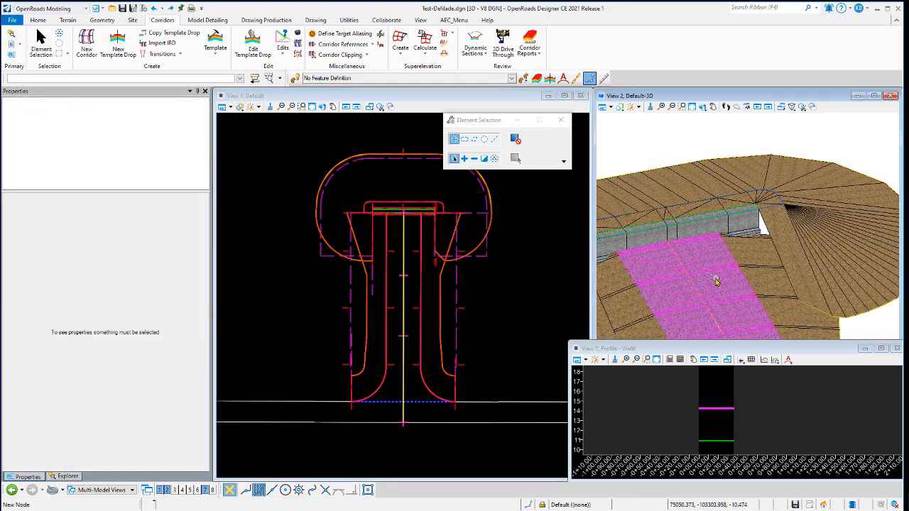
# Select the edge of pavement, the Defilade (Hull Down) civil cell and the Military\Defilade Road template drop to inspect their properties and station range
pyautogui.click(463, 310)
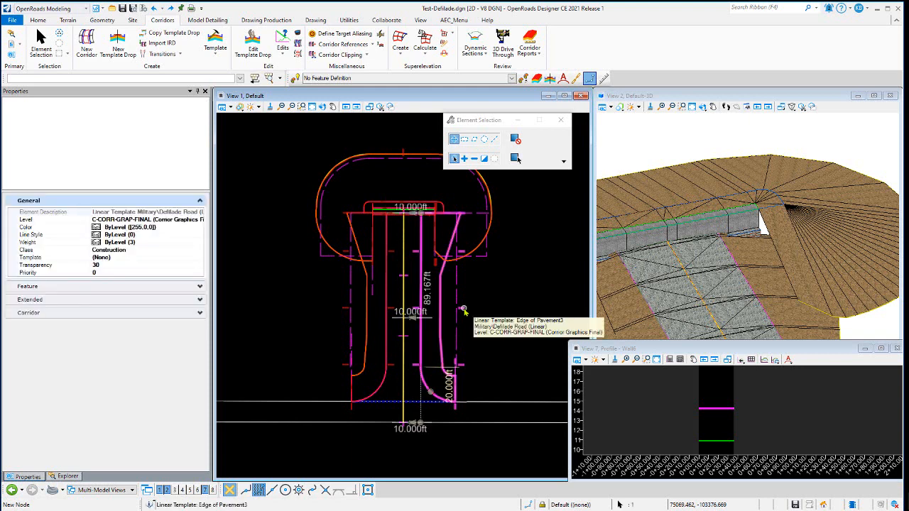
pyautogui.click(479, 288)
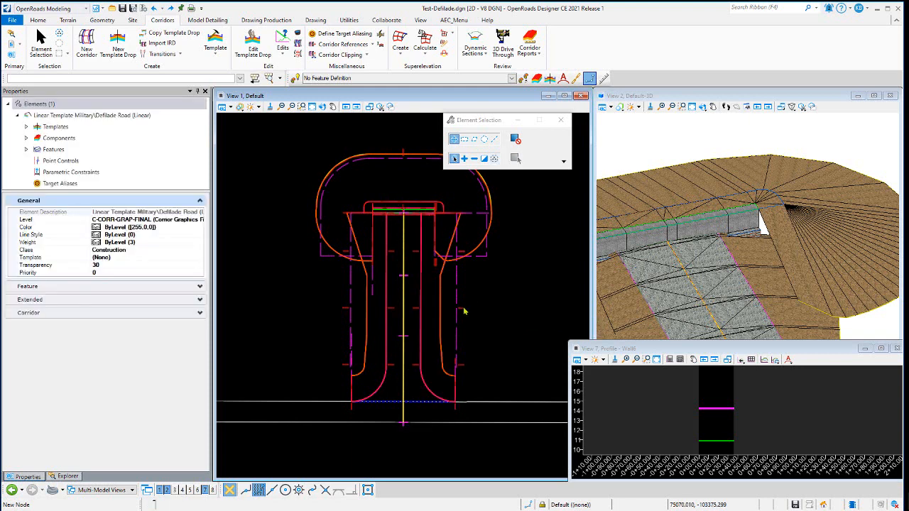
pyautogui.click(463, 311)
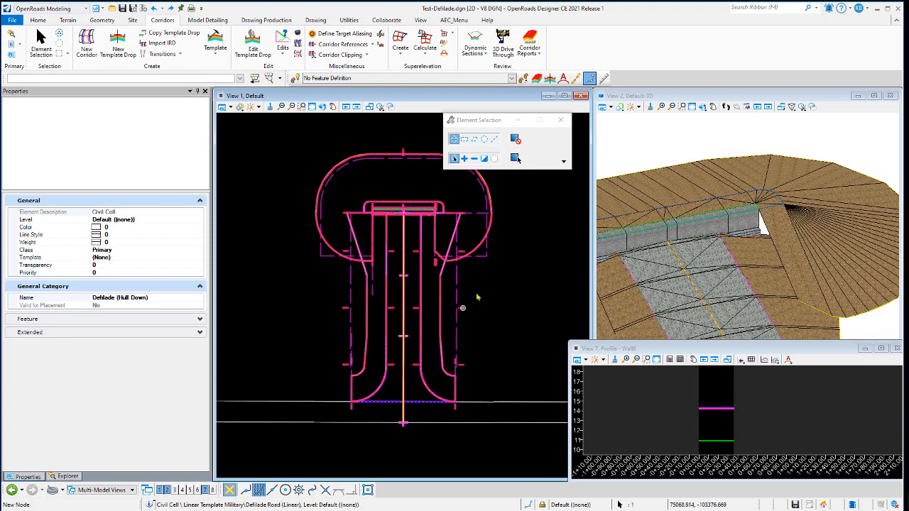
pyautogui.click(471, 307)
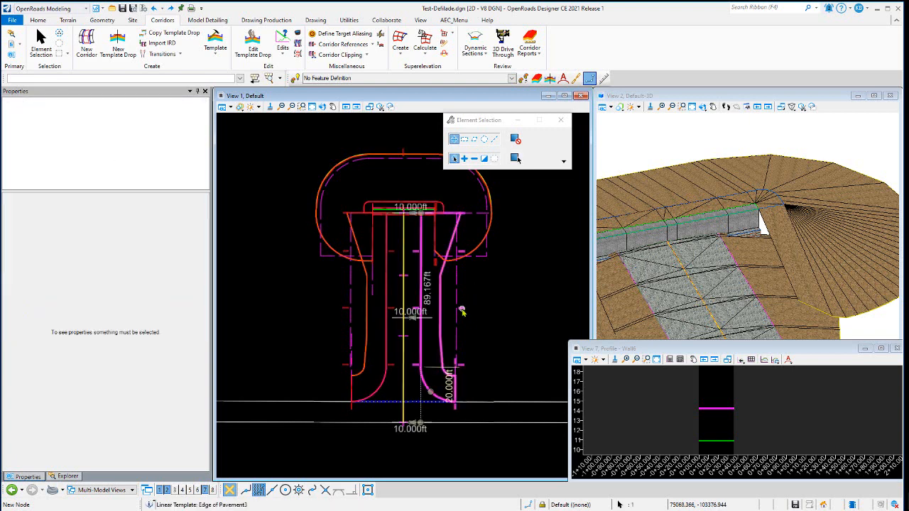
pyautogui.click(462, 311)
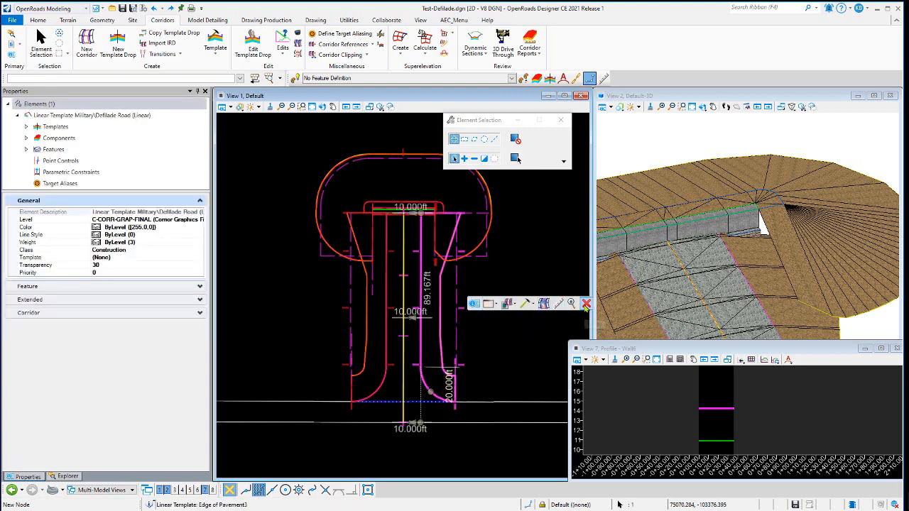
pyautogui.click(584, 304)
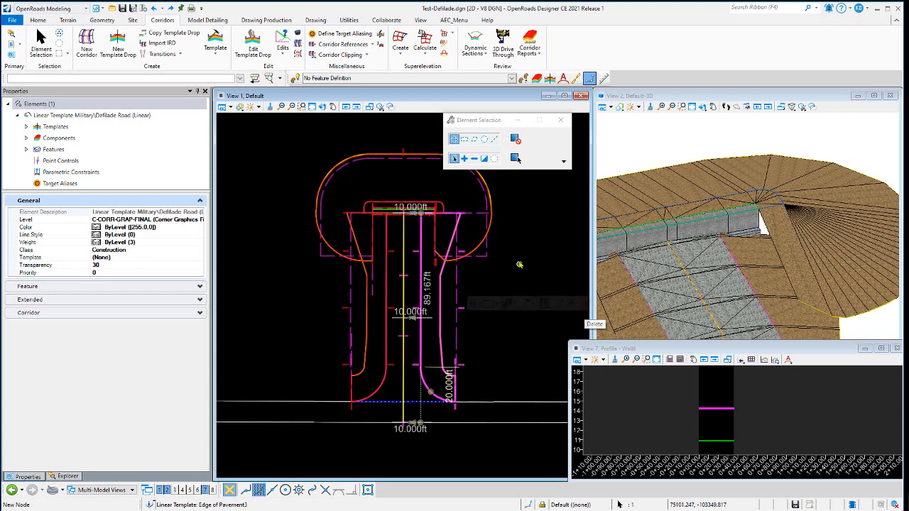
pyautogui.click(458, 290)
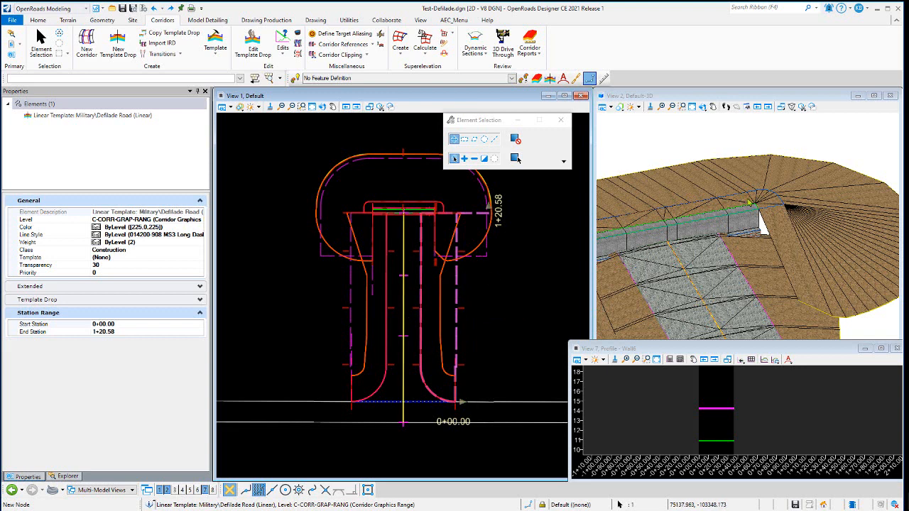
pyautogui.scroll(-3, 758, 207)
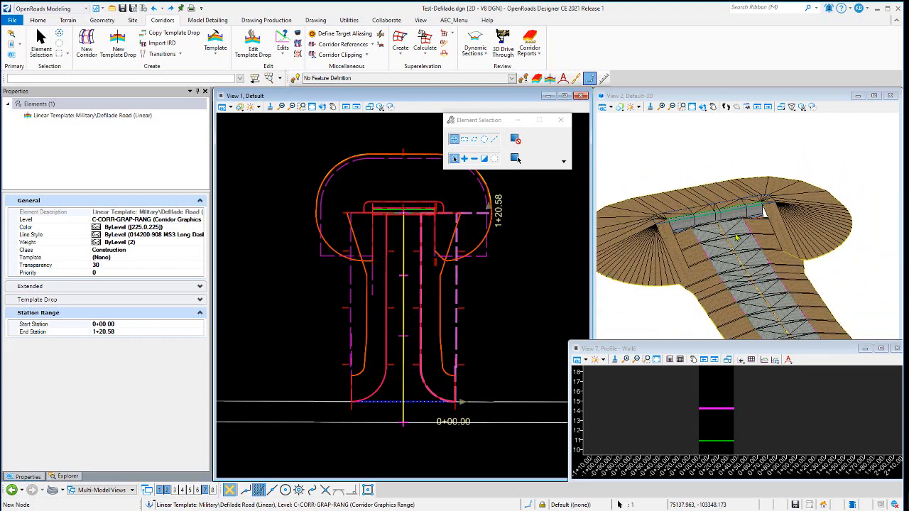